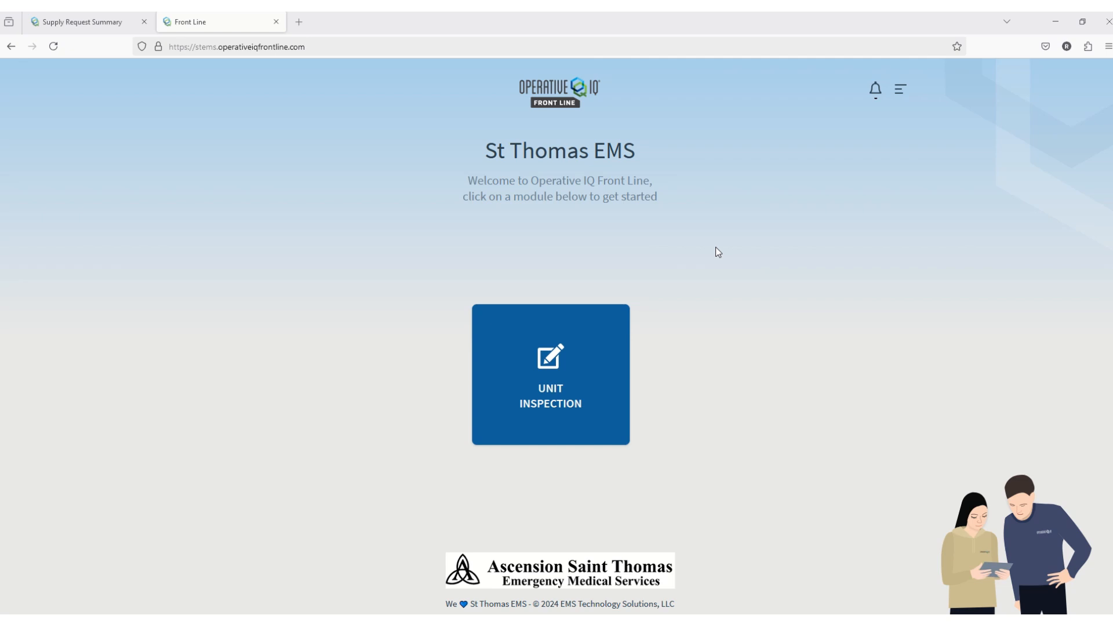
Step: Start a new unit inspection for the recently inspected unit 03
{"action": "left_click", "coordinate": [581, 367]}
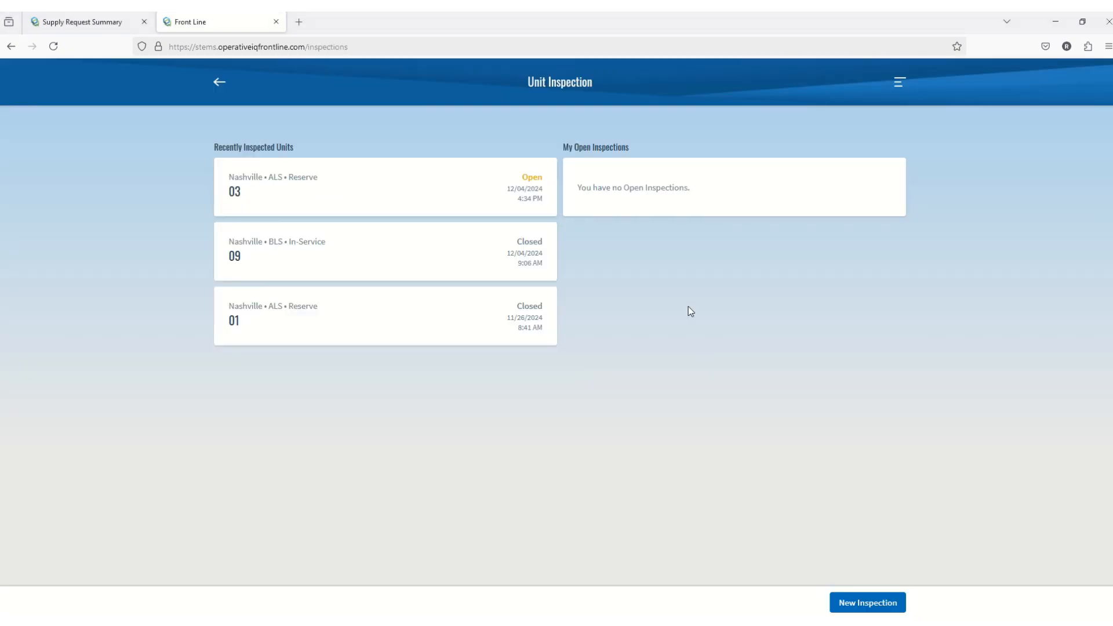
{"action": "left_click", "coordinate": [429, 204]}
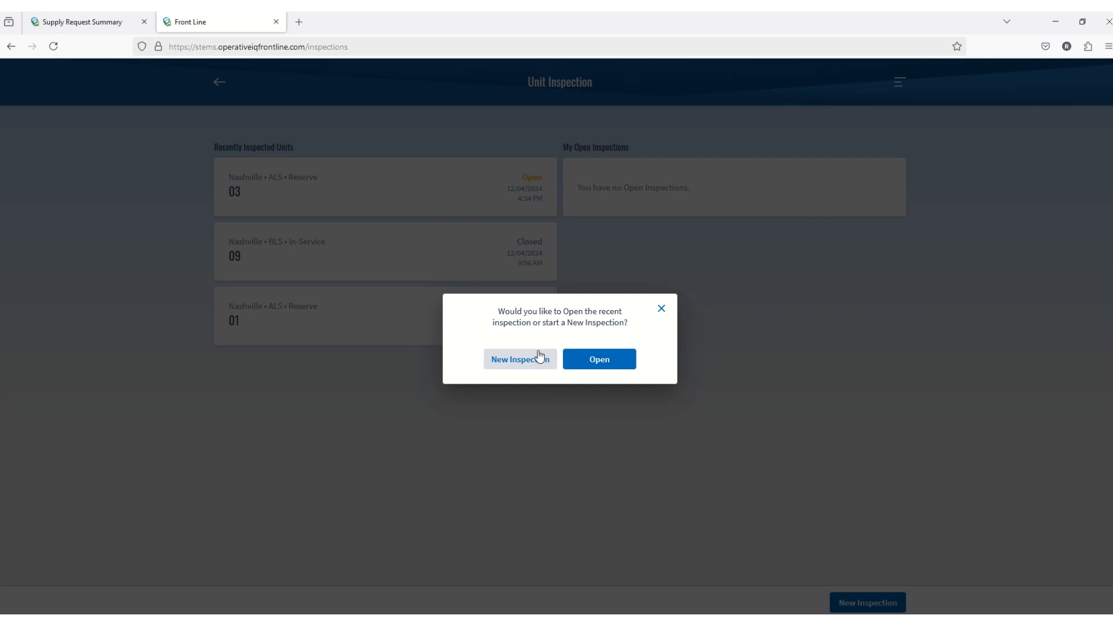
{"action": "left_click", "coordinate": [536, 360]}
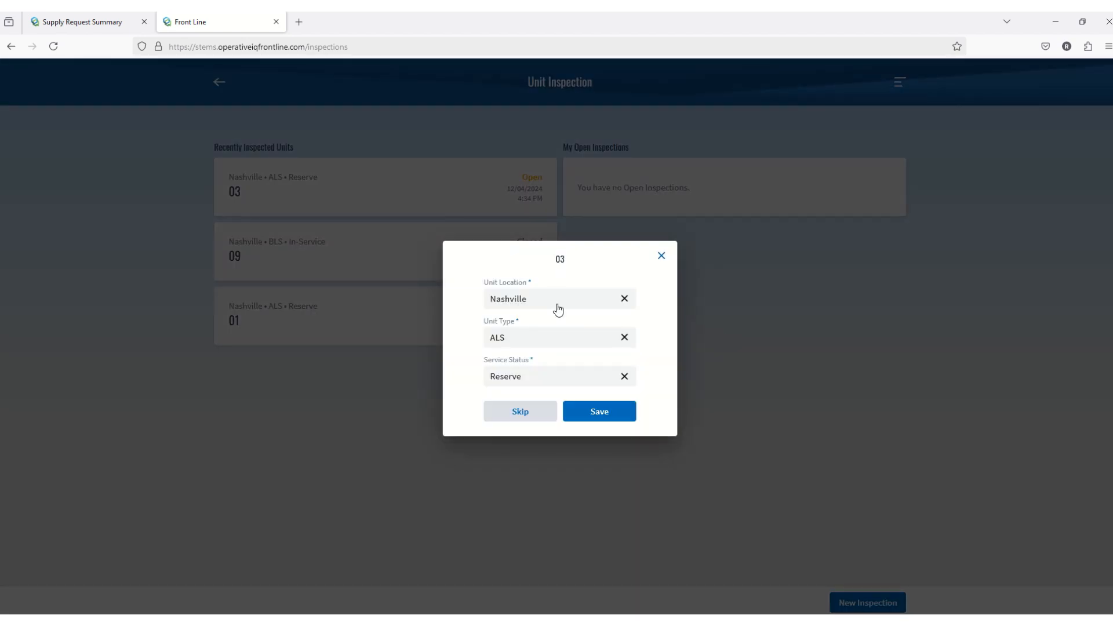
Step: Set the unit location to Nashville, unit type to ALS and service status to Reserve, and save the unit details
{"action": "left_click", "coordinate": [556, 302]}
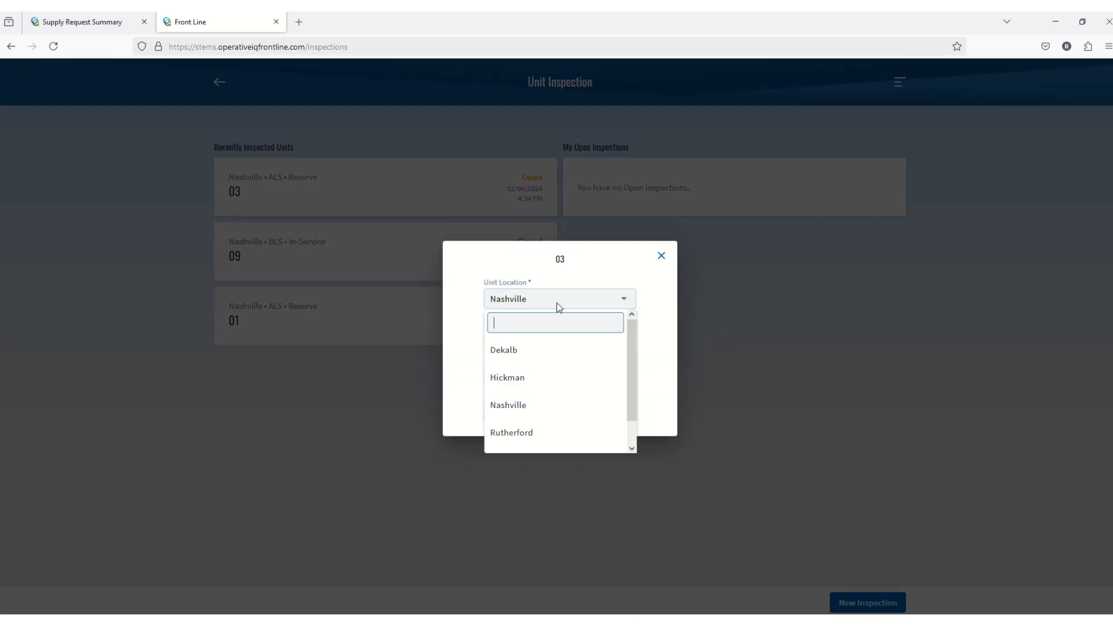
{"action": "left_click", "coordinate": [540, 405]}
{"action": "left_click", "coordinate": [559, 340]}
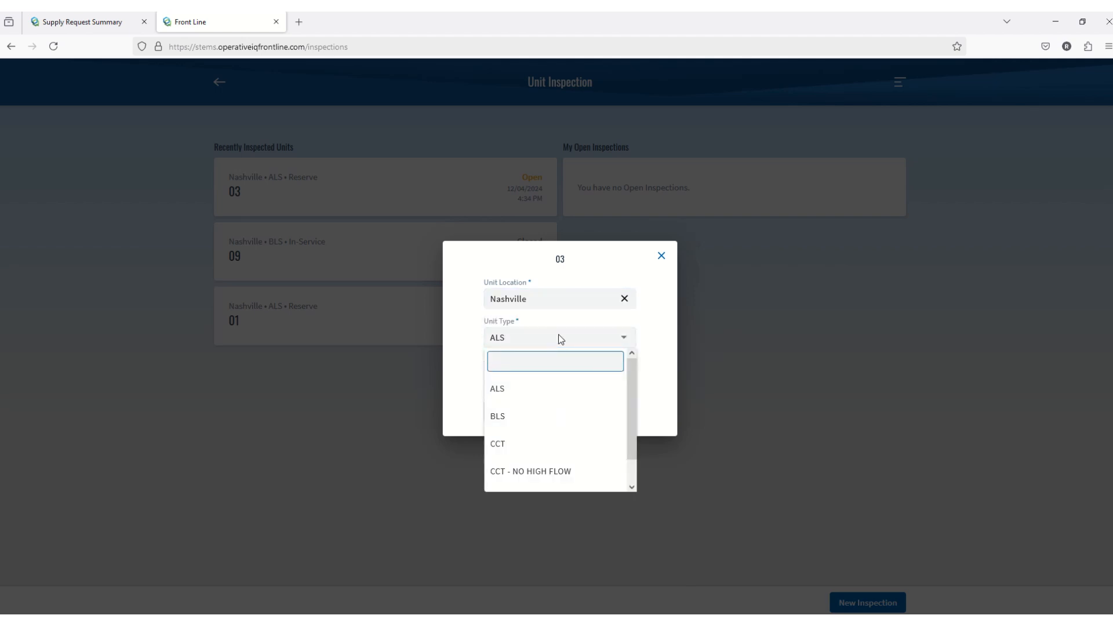
{"action": "left_click", "coordinate": [559, 336]}
{"action": "left_click", "coordinate": [558, 378]}
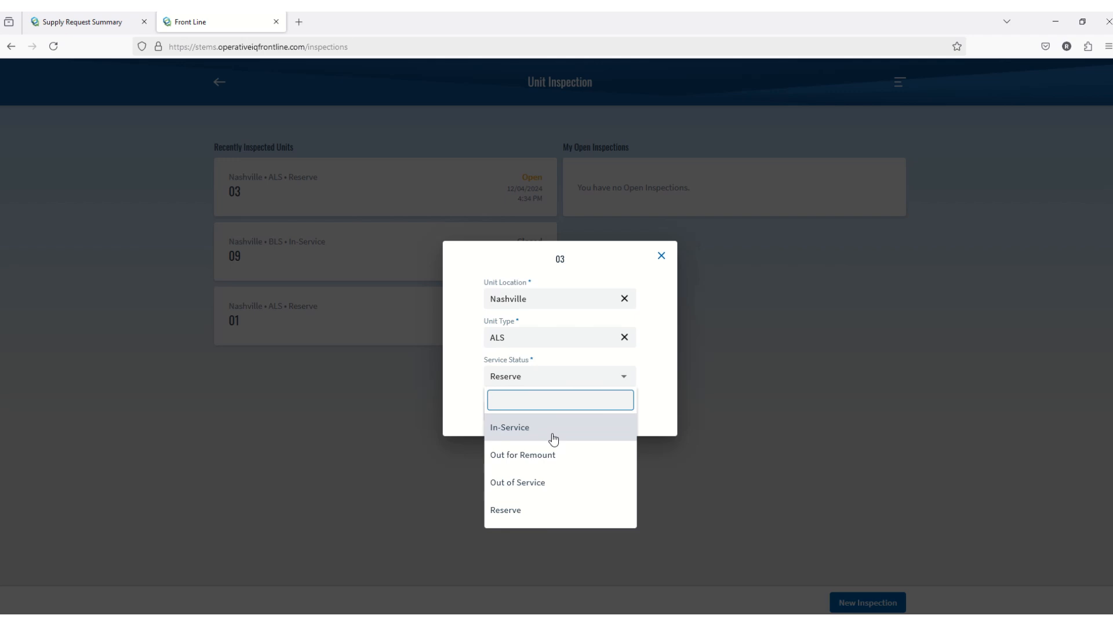
{"action": "left_click", "coordinate": [534, 512]}
{"action": "left_click", "coordinate": [605, 420]}
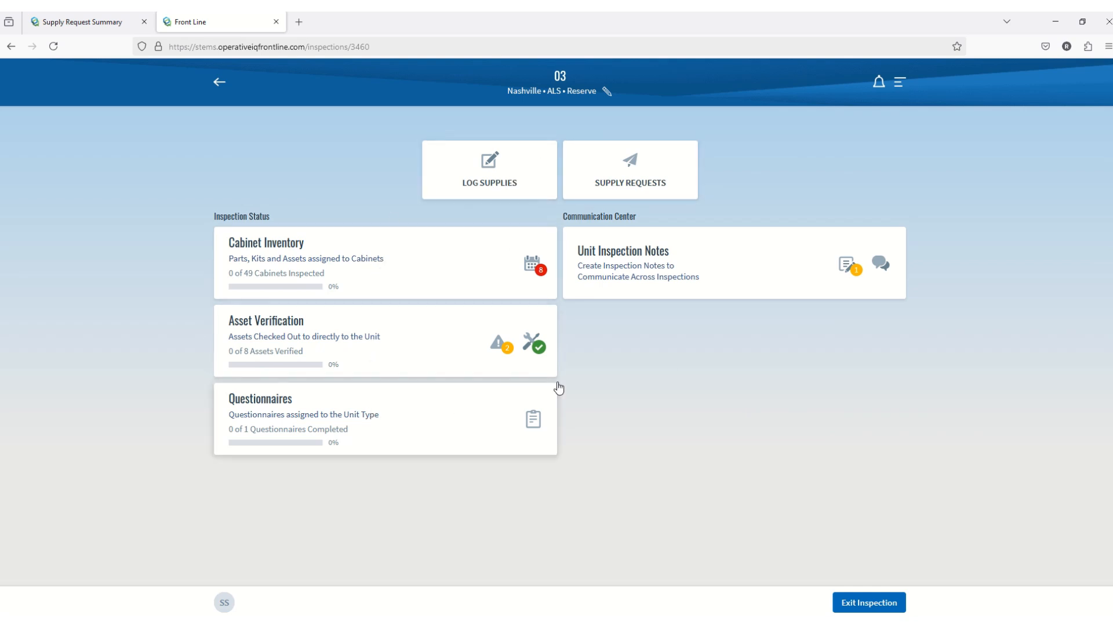
Step: Review the Leak note in the unit inspection notes and return to the inspection overview
{"action": "left_click", "coordinate": [846, 266]}
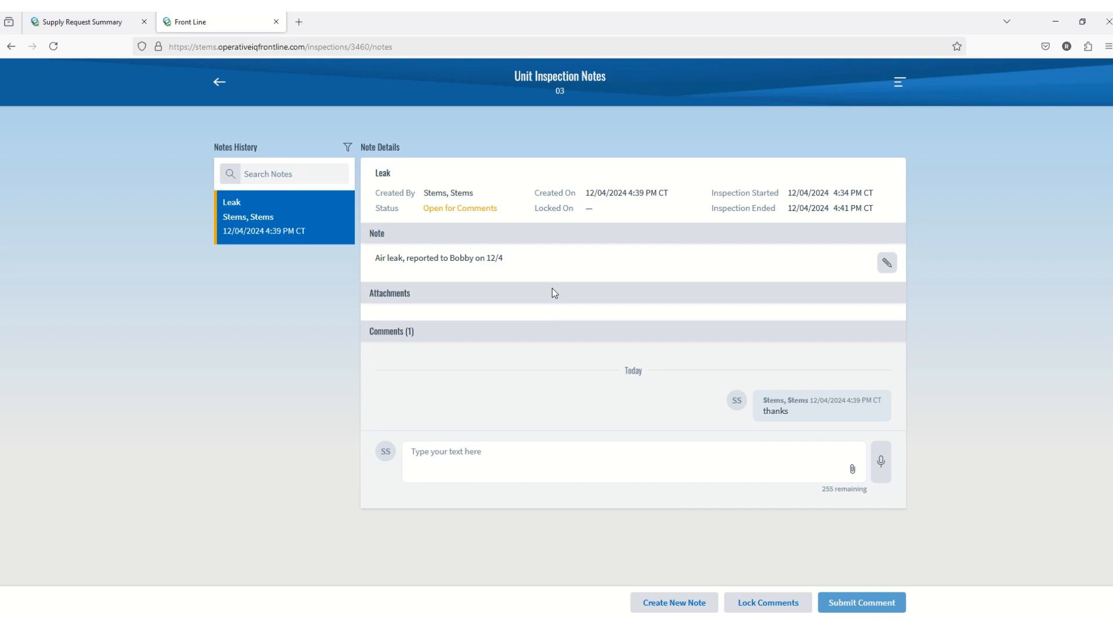
{"action": "left_click", "coordinate": [221, 82]}
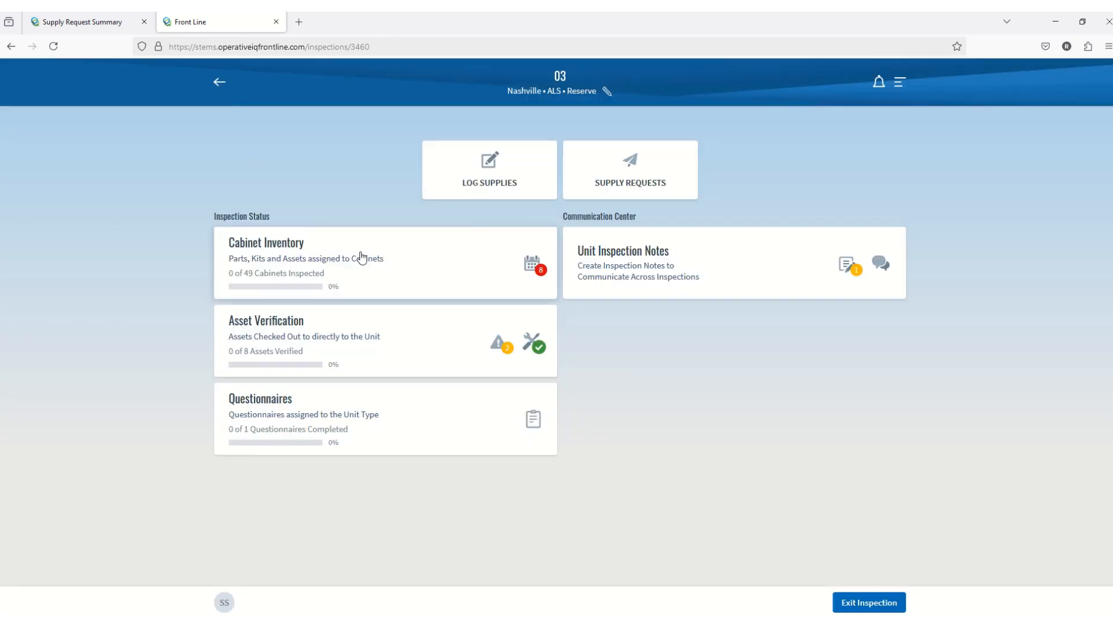
Step: Open the Unit Airway and Suction cabinet under Interior Driver Side Vehicle and set all its on-hand quantities to PAR
{"action": "left_click", "coordinate": [361, 257]}
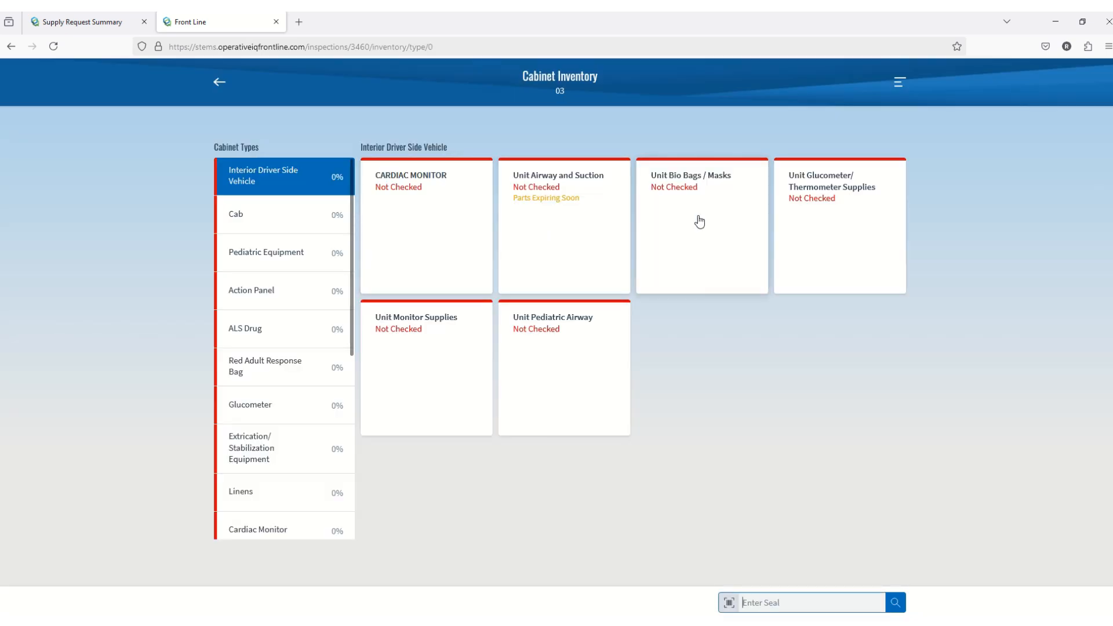
{"action": "left_click", "coordinate": [566, 234]}
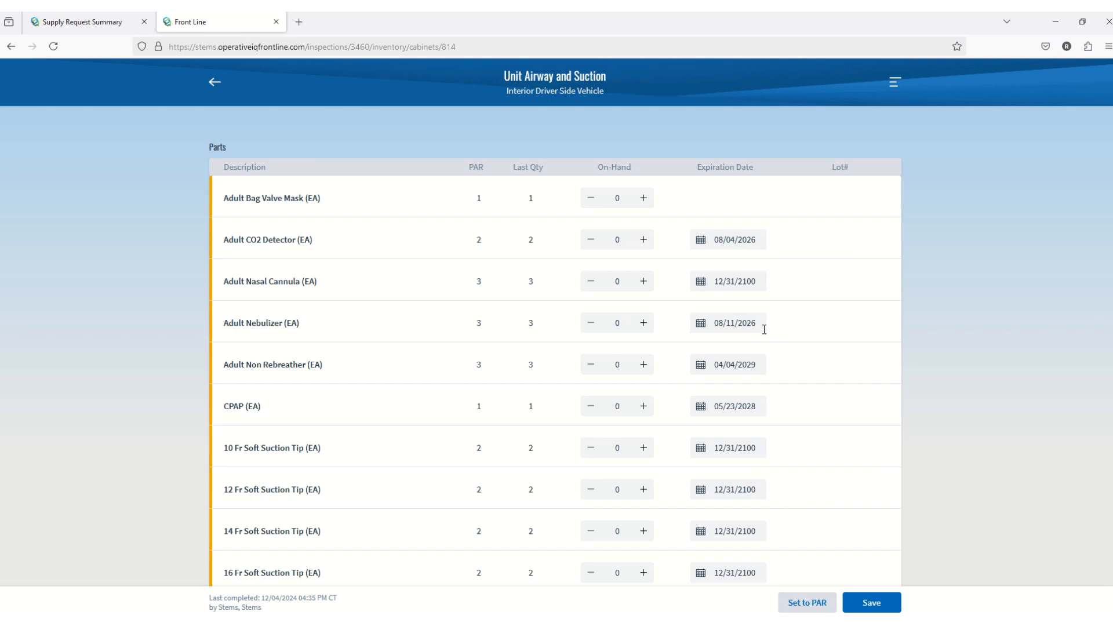
{"action": "scroll", "coordinate": [764, 329], "scroll_direction": "down", "scroll_amount": 4}
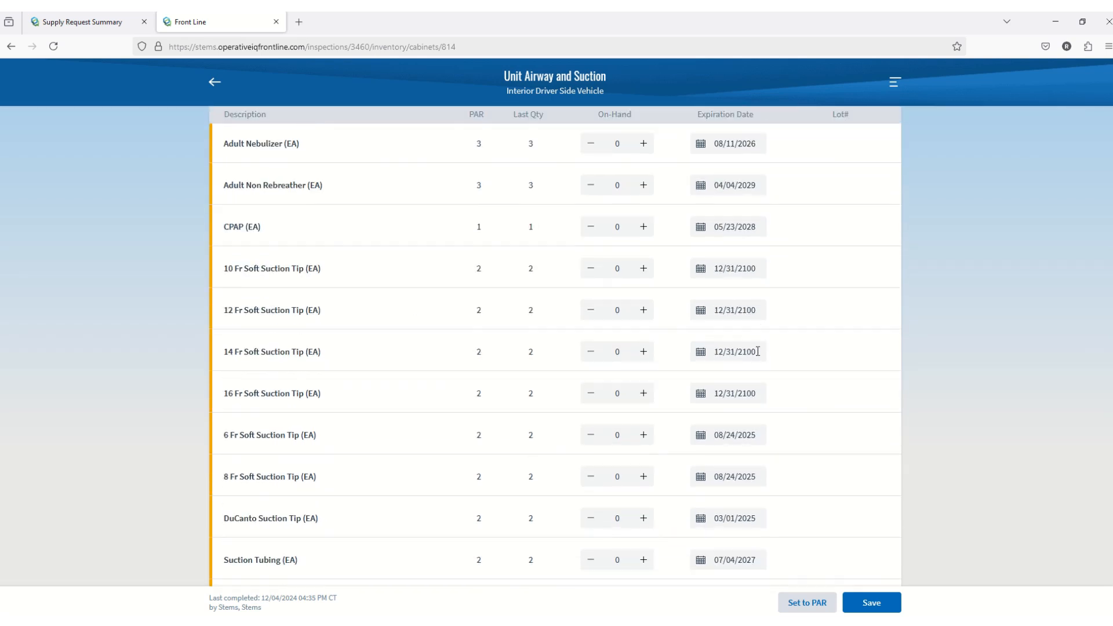
{"action": "scroll", "coordinate": [755, 364], "scroll_direction": "down", "scroll_amount": 5}
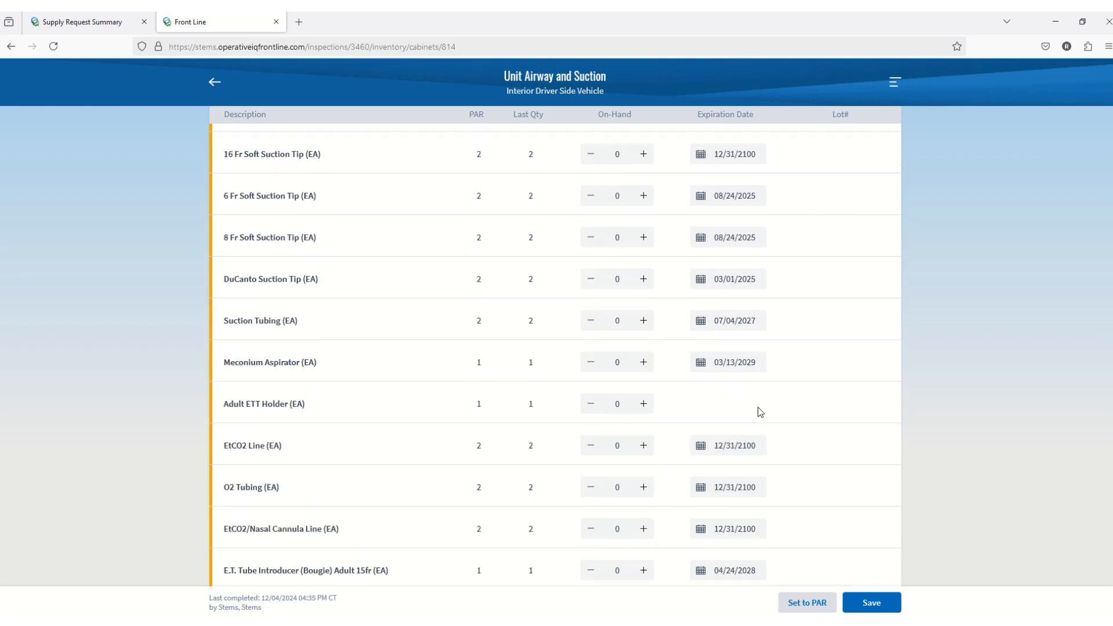
{"action": "scroll", "coordinate": [757, 432], "scroll_direction": "down", "scroll_amount": 8}
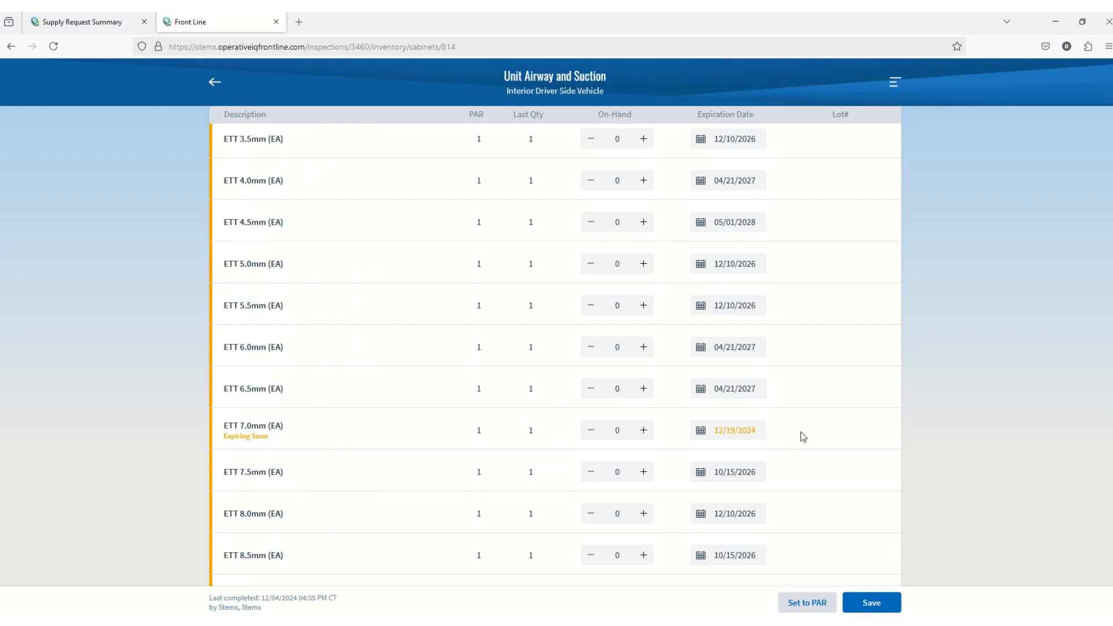
{"action": "scroll", "coordinate": [802, 436], "scroll_direction": "down", "scroll_amount": 9}
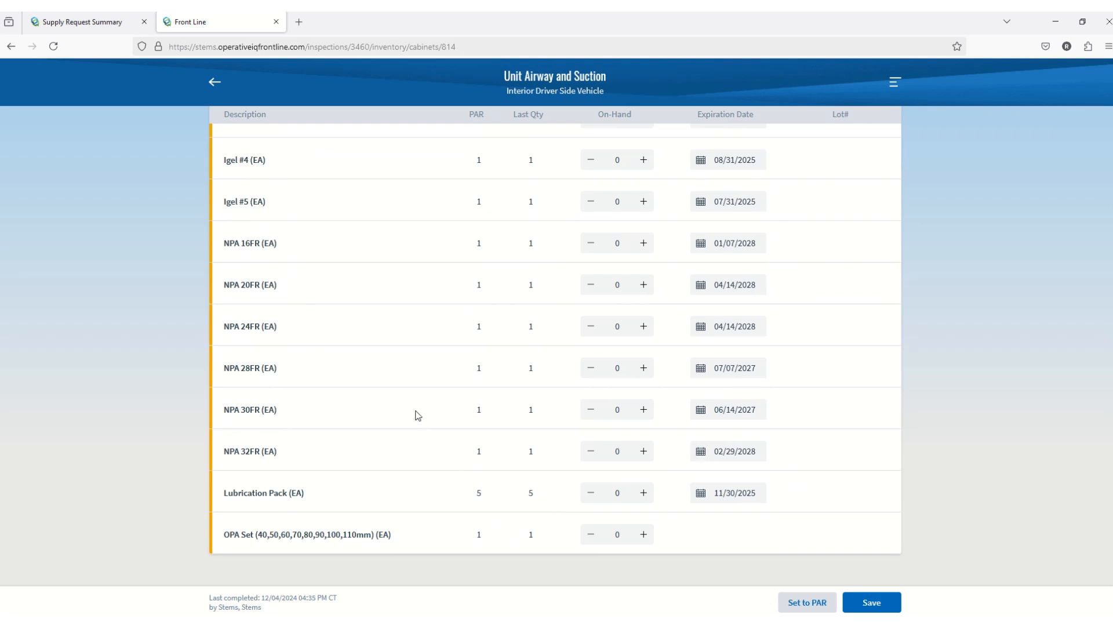
{"action": "left_click", "coordinate": [643, 368]}
{"action": "left_click", "coordinate": [645, 412]}
{"action": "left_click", "coordinate": [642, 456]}
{"action": "left_click", "coordinate": [809, 605]}
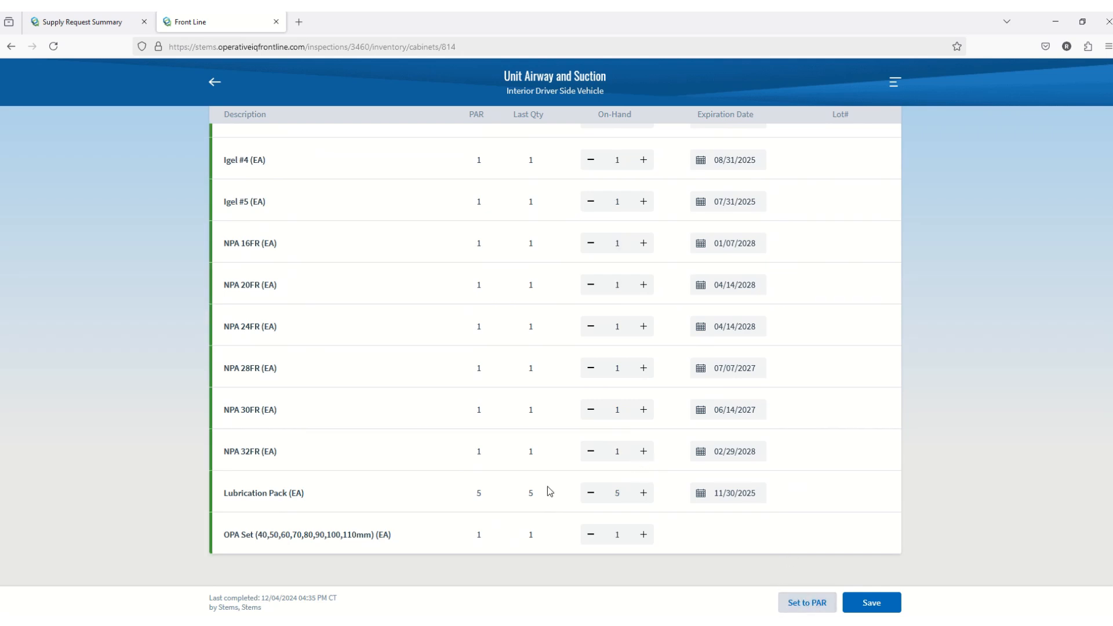
Step: Review the on-hand quantities of the Unit Airway and Suction parts and save the cabinet check
{"action": "scroll", "coordinate": [548, 486], "scroll_direction": "up", "scroll_amount": 8}
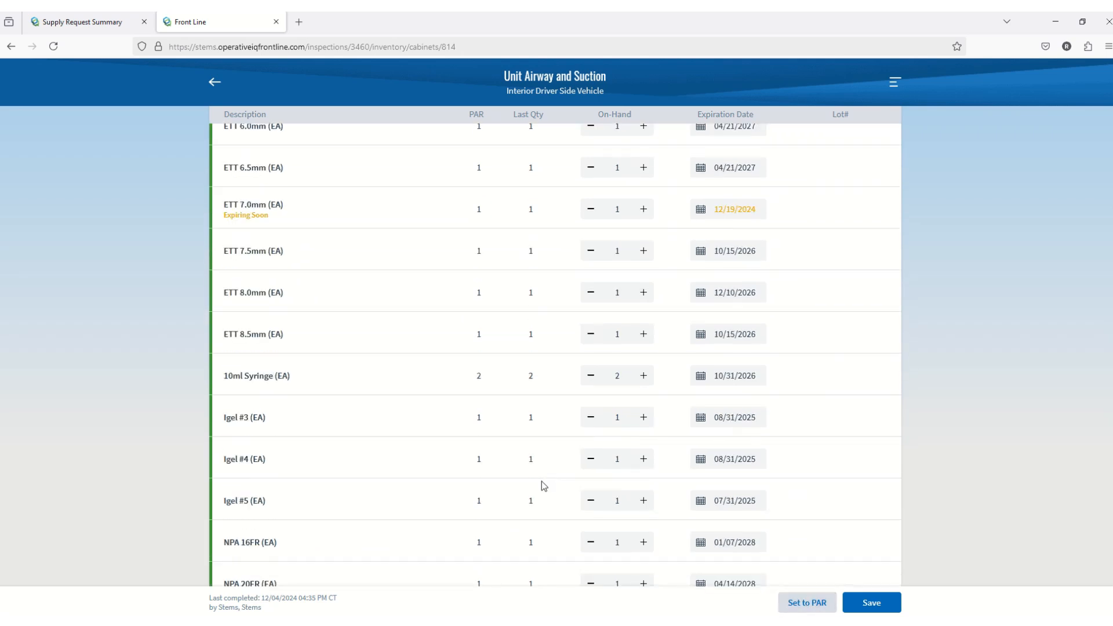
{"action": "scroll", "coordinate": [524, 457], "scroll_direction": "up", "scroll_amount": 4}
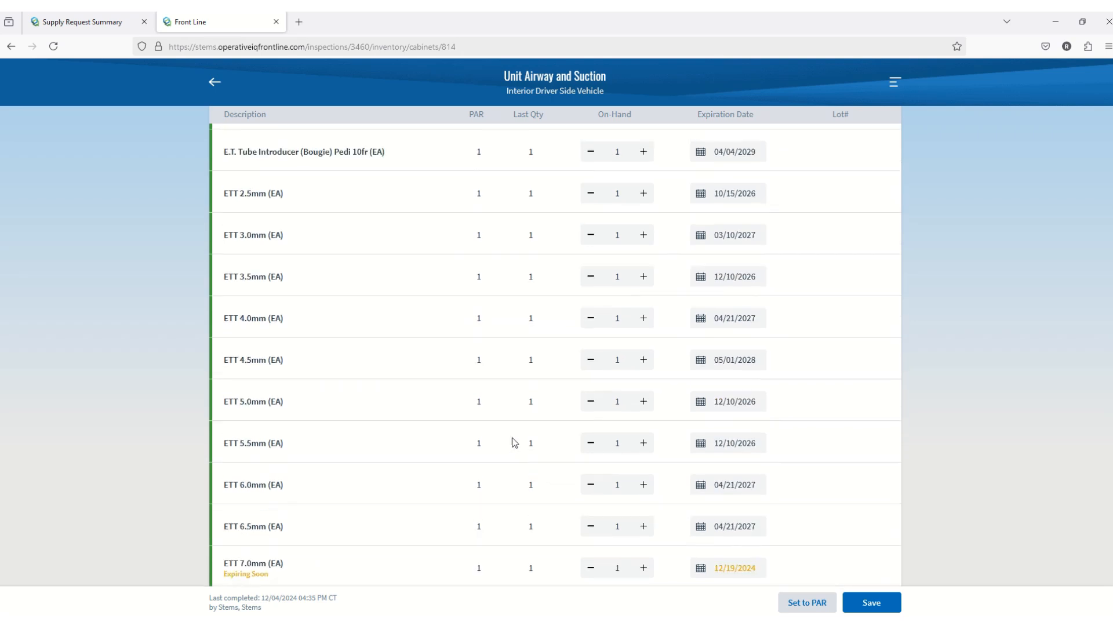
{"action": "scroll", "coordinate": [515, 438], "scroll_direction": "up", "scroll_amount": 3}
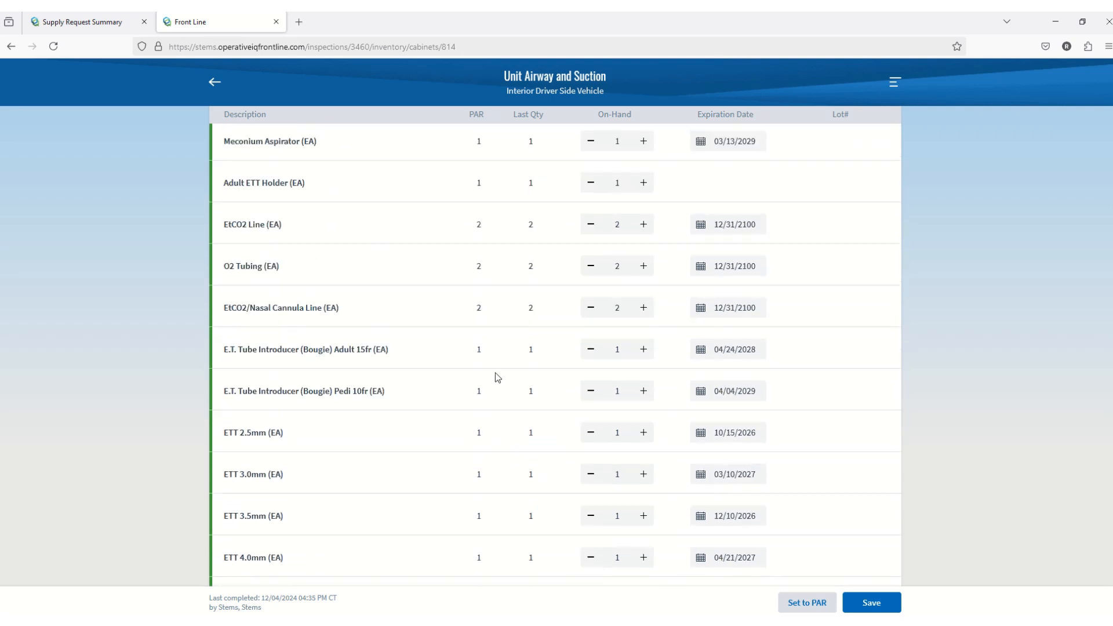
{"action": "scroll", "coordinate": [496, 374], "scroll_direction": "up", "scroll_amount": 2}
{"action": "scroll", "coordinate": [497, 372], "scroll_direction": "up", "scroll_amount": 7}
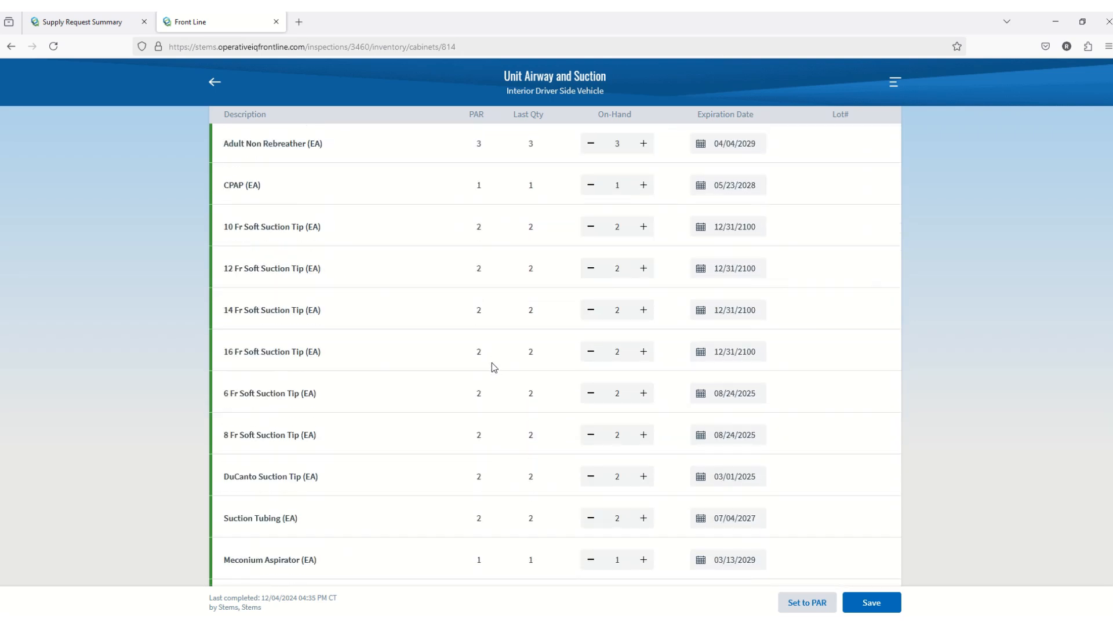
{"action": "scroll", "coordinate": [471, 352], "scroll_direction": "up", "scroll_amount": 2}
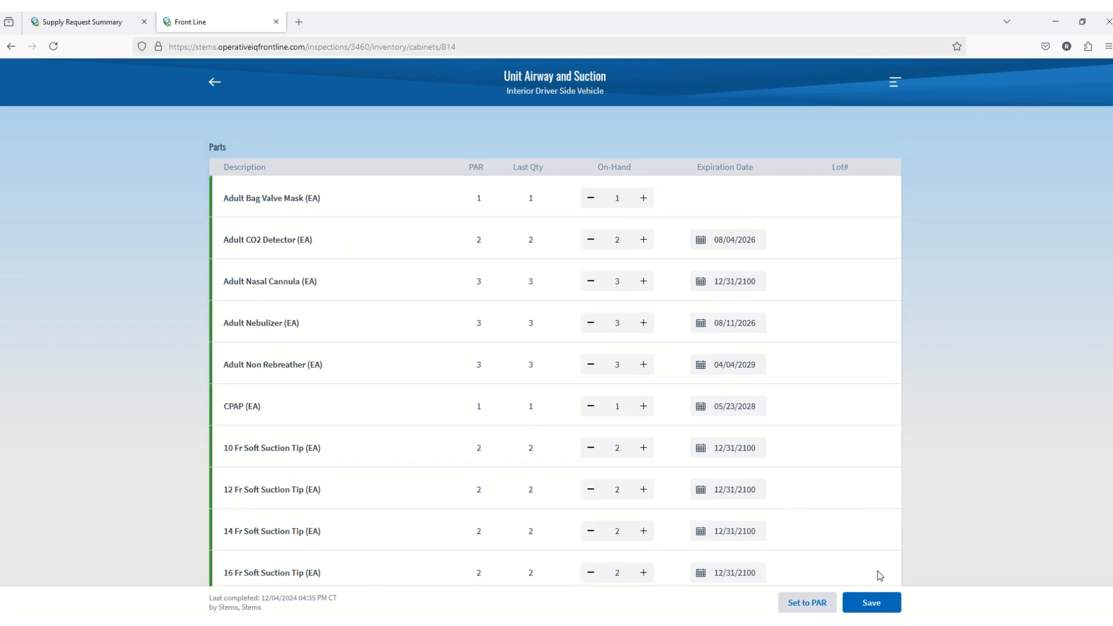
{"action": "left_click", "coordinate": [879, 603]}
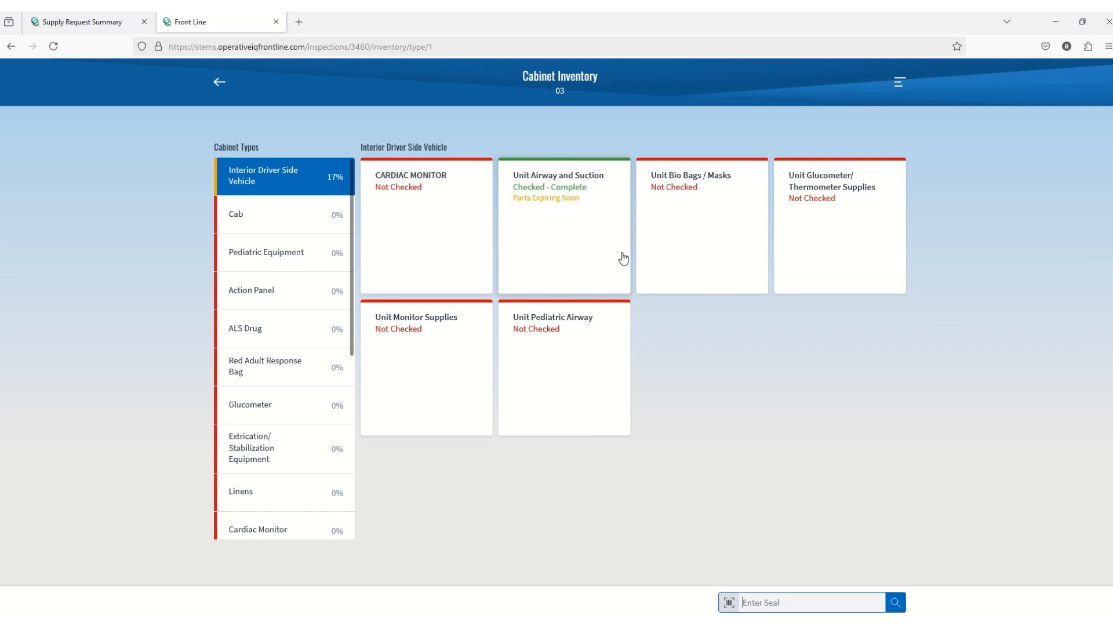
Step: Open the Unit ALS Drug Bag under the ALS Drug cabinet type and set all its on-hand quantities to PAR
{"action": "left_click", "coordinate": [294, 338]}
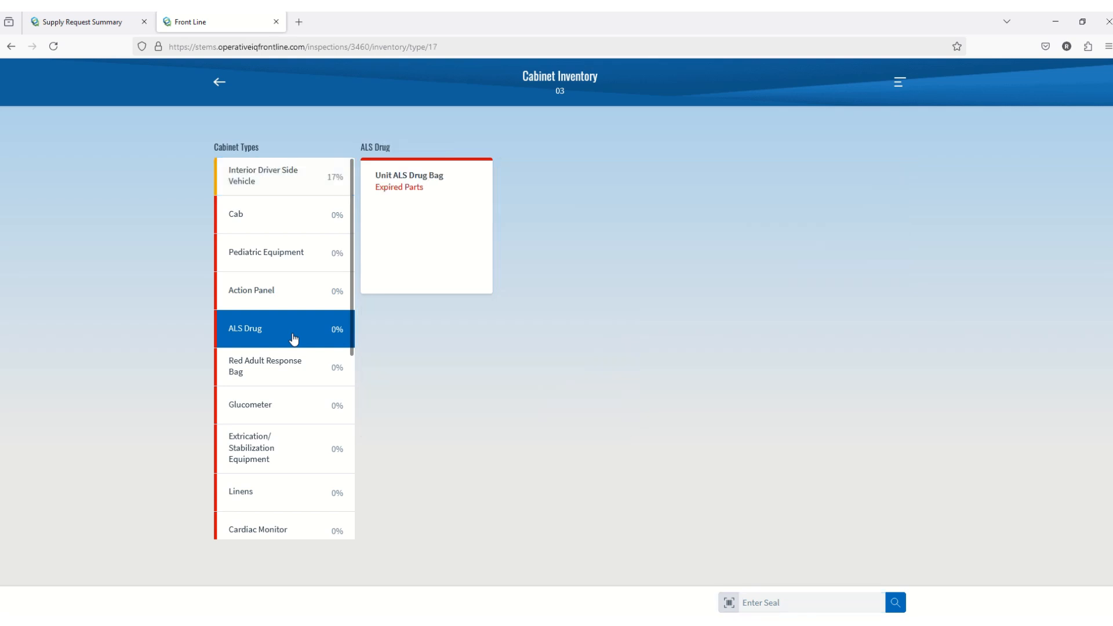
{"action": "left_click", "coordinate": [428, 227]}
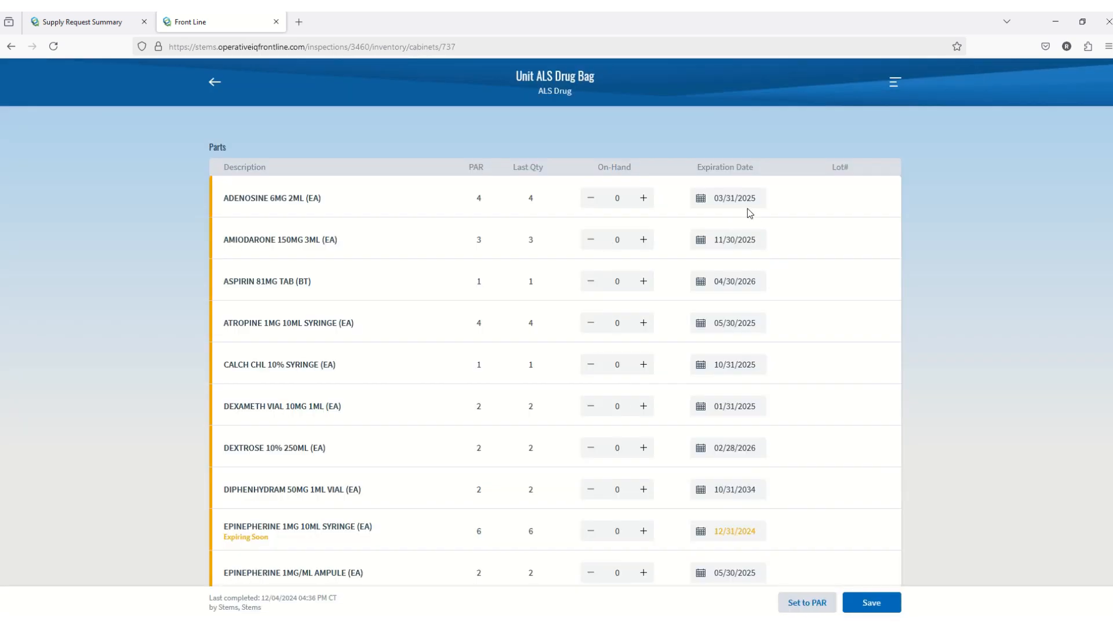
{"action": "scroll", "coordinate": [730, 391], "scroll_direction": "down", "scroll_amount": 2}
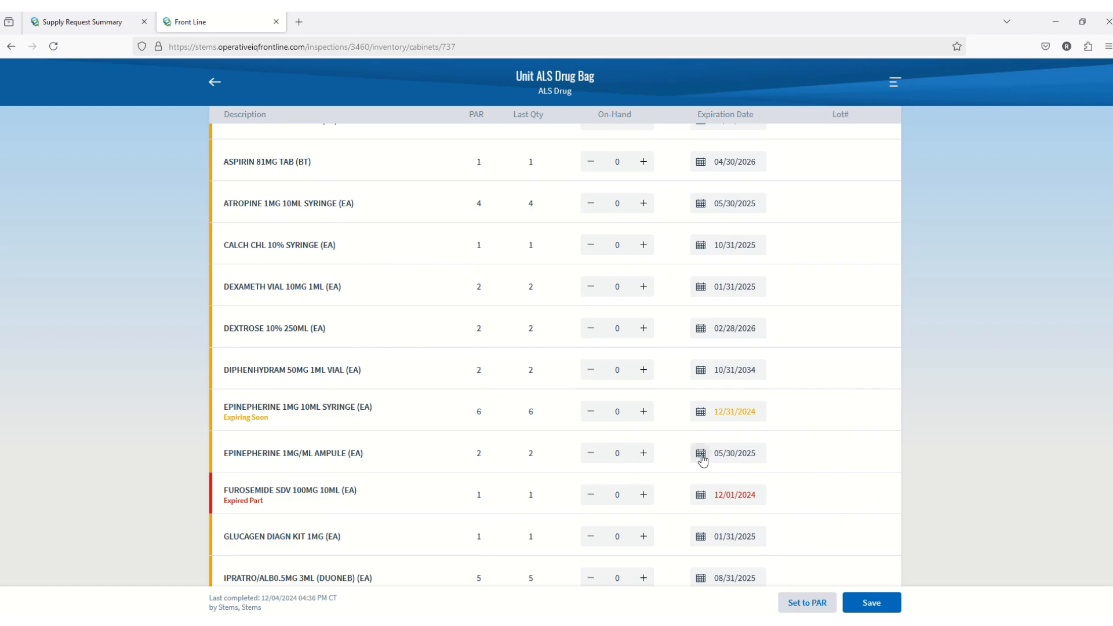
{"action": "scroll", "coordinate": [785, 460], "scroll_direction": "down", "scroll_amount": 5}
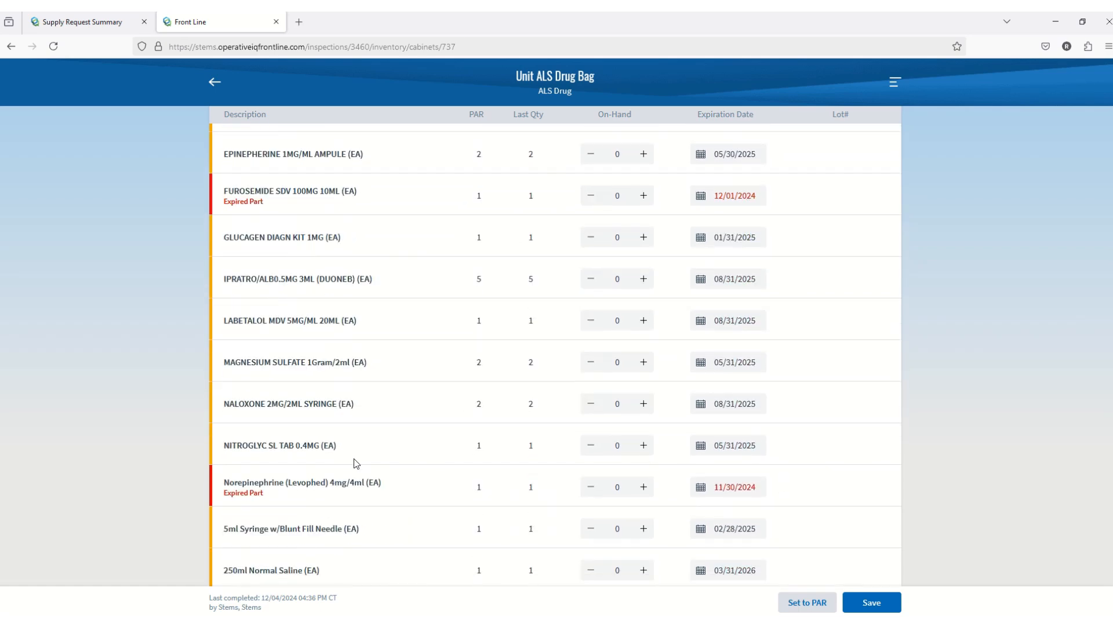
{"action": "scroll", "coordinate": [626, 462], "scroll_direction": "down", "scroll_amount": 2}
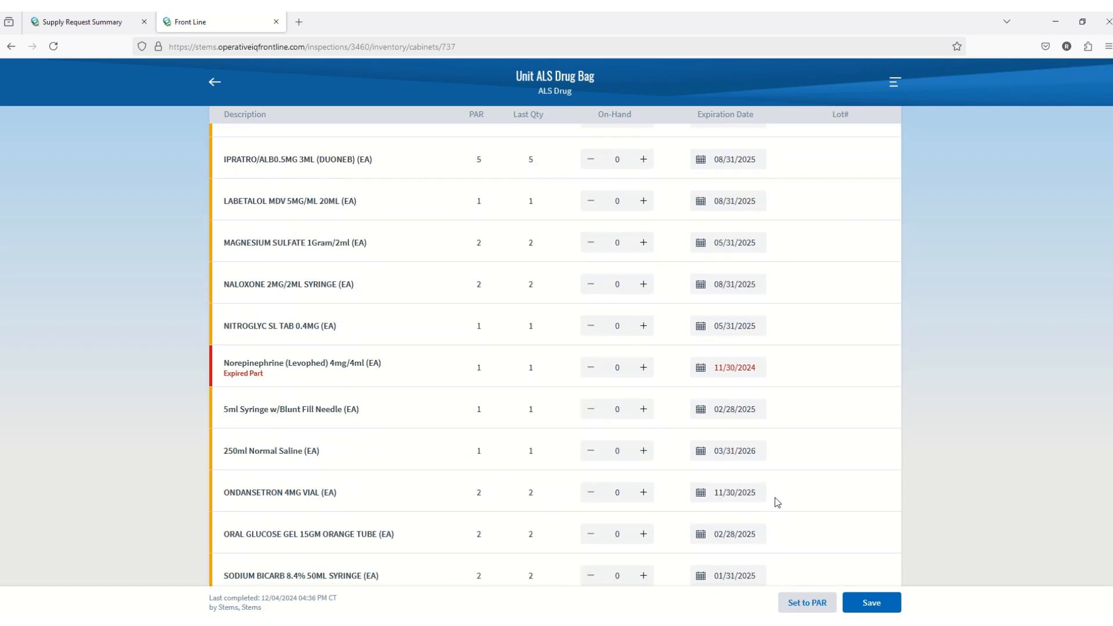
{"action": "left_click", "coordinate": [807, 603]}
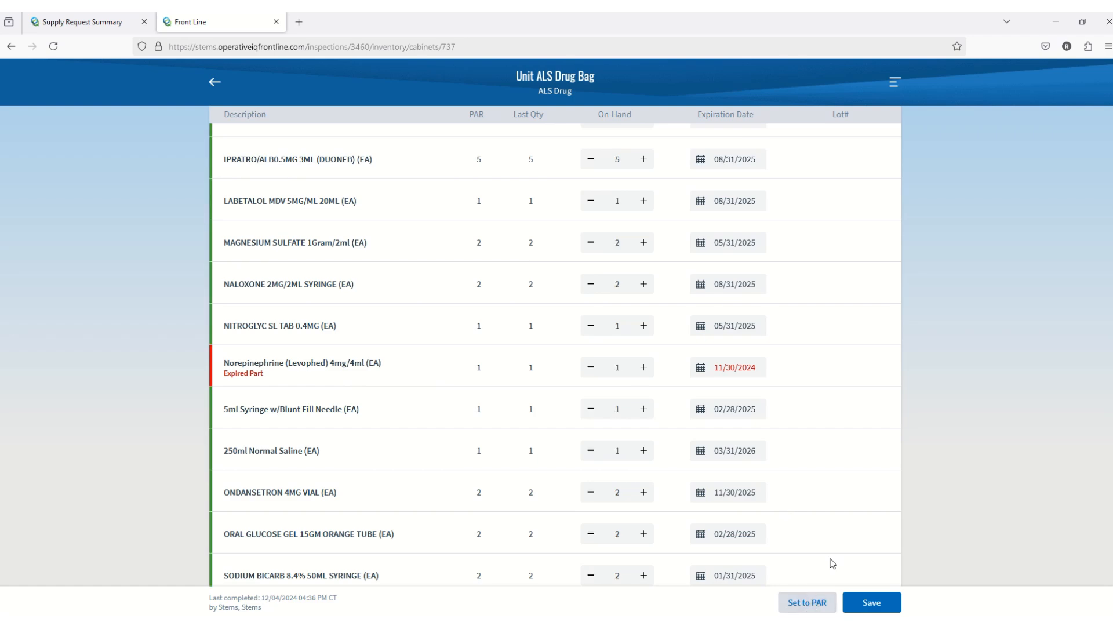
Step: Review the Unit ALS Drug Bag quantities and expiration dates and save the drug bag check
{"action": "scroll", "coordinate": [281, 422], "scroll_direction": "down", "scroll_amount": 4}
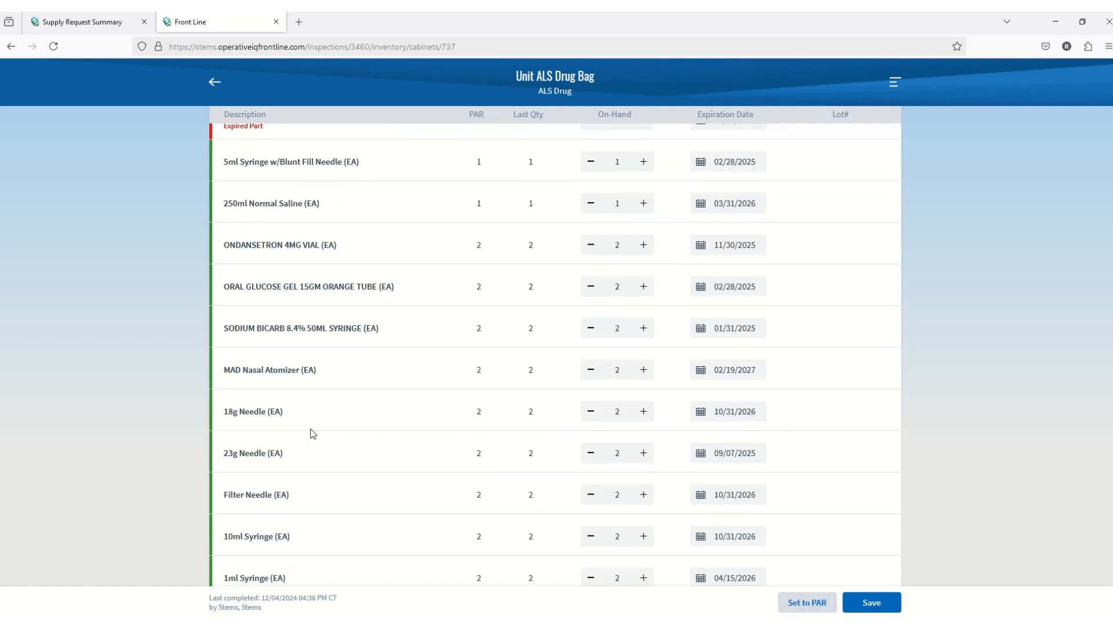
{"action": "scroll", "coordinate": [313, 425], "scroll_direction": "up", "scroll_amount": 7}
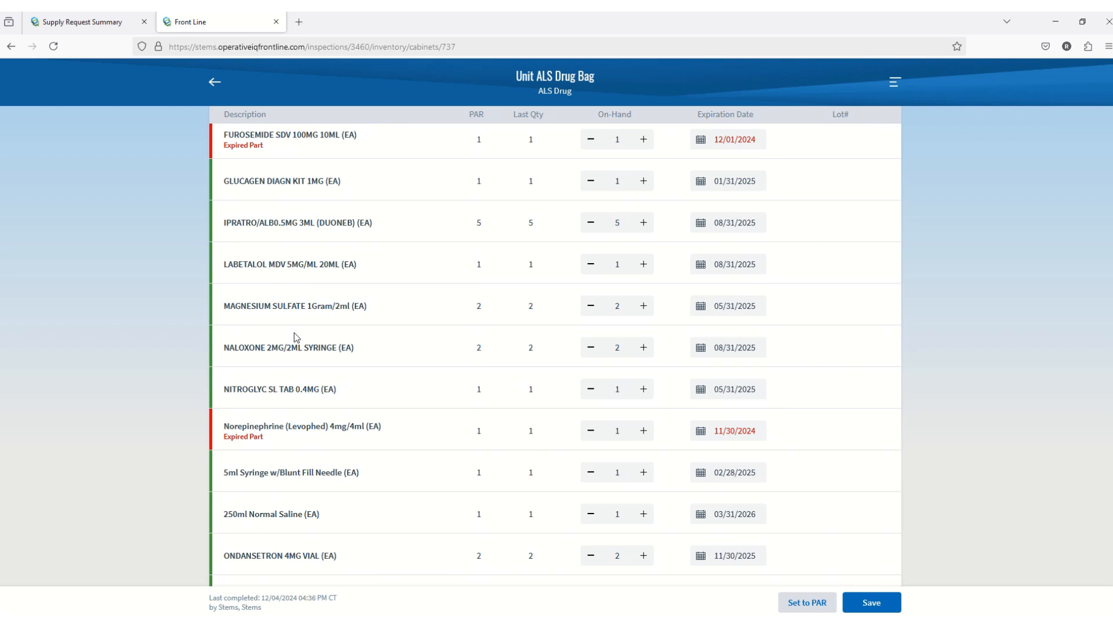
{"action": "scroll", "coordinate": [295, 334], "scroll_direction": "up", "scroll_amount": 4}
{"action": "scroll", "coordinate": [327, 332], "scroll_direction": "up", "scroll_amount": 1}
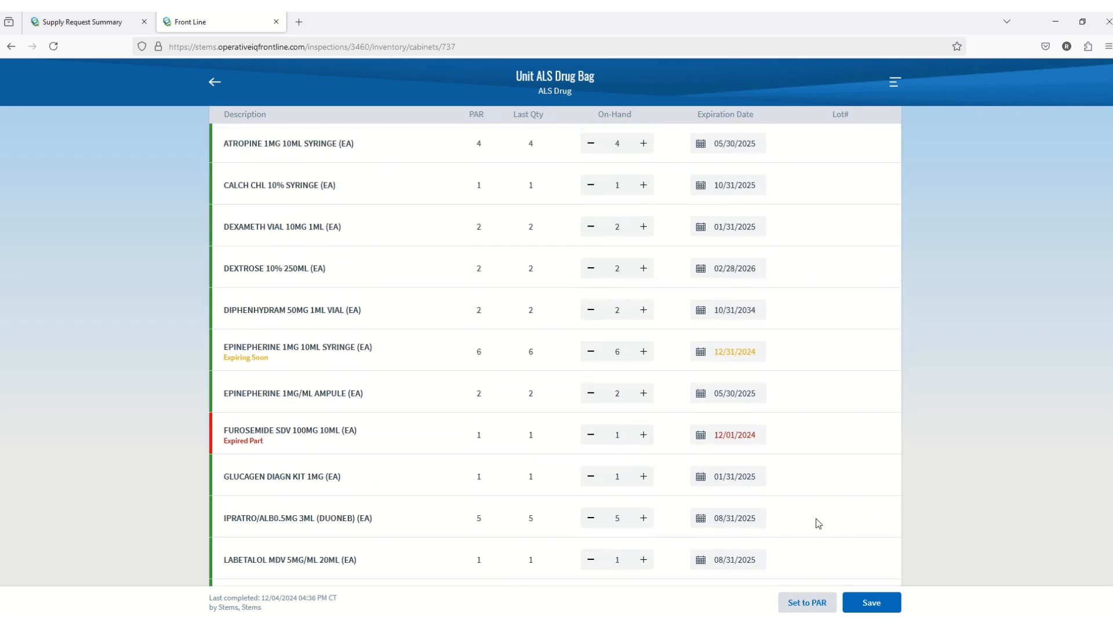
{"action": "left_click", "coordinate": [871, 603]}
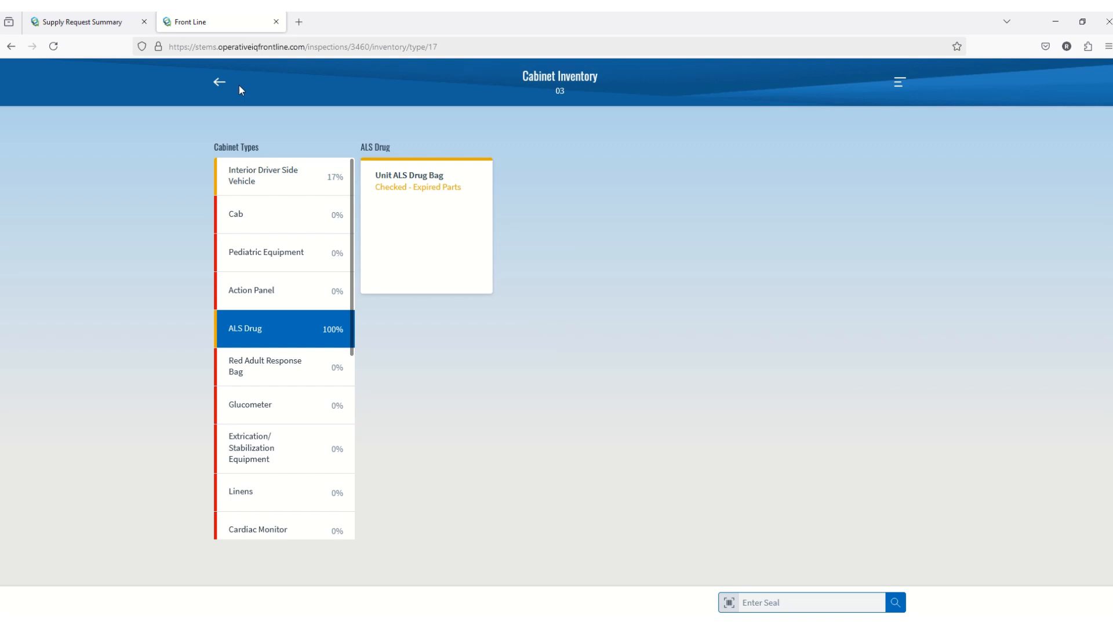
Step: Submit the pending supply request for the expired Furosemide and Norepinephrine in the Unit ALS Drug Bag to the ALS / DRUG ROOM
{"action": "left_click", "coordinate": [219, 82]}
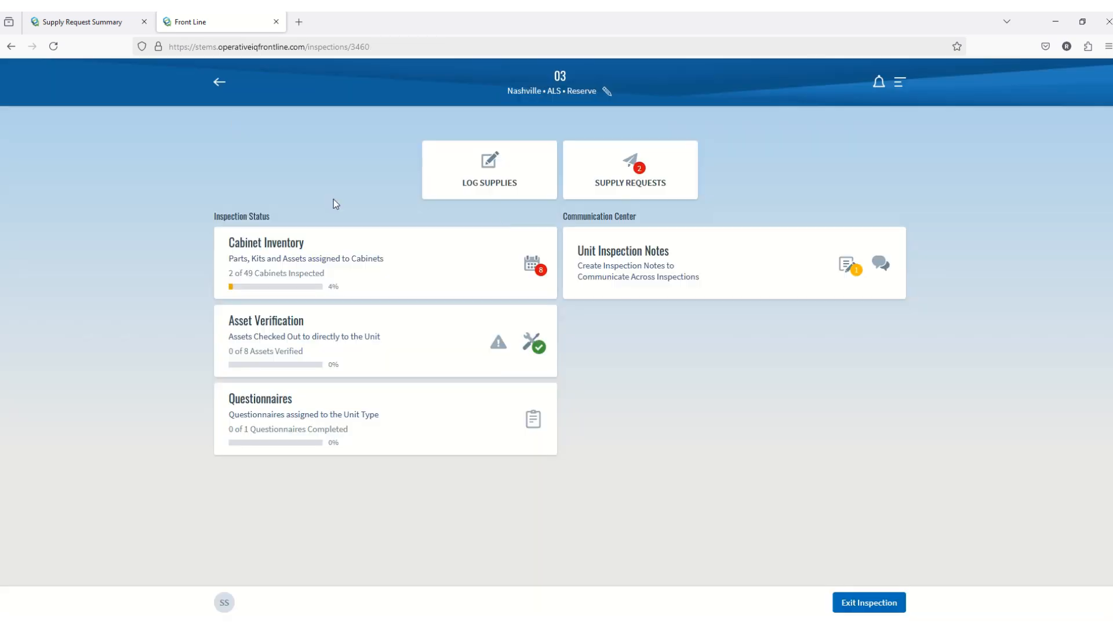
{"action": "left_click", "coordinate": [613, 186]}
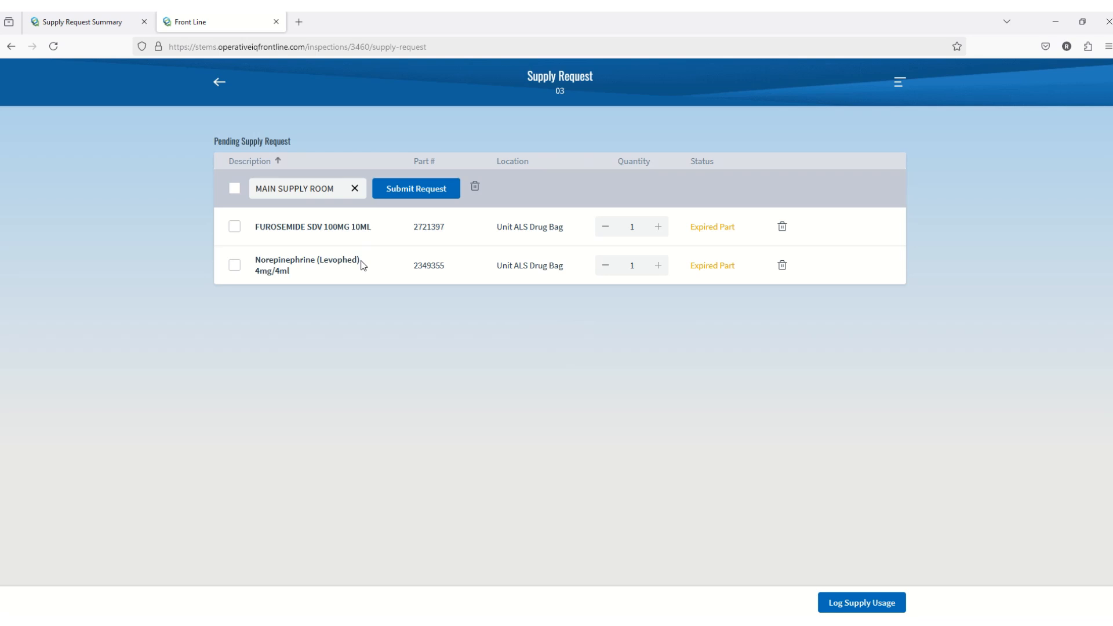
{"action": "left_click", "coordinate": [310, 191]}
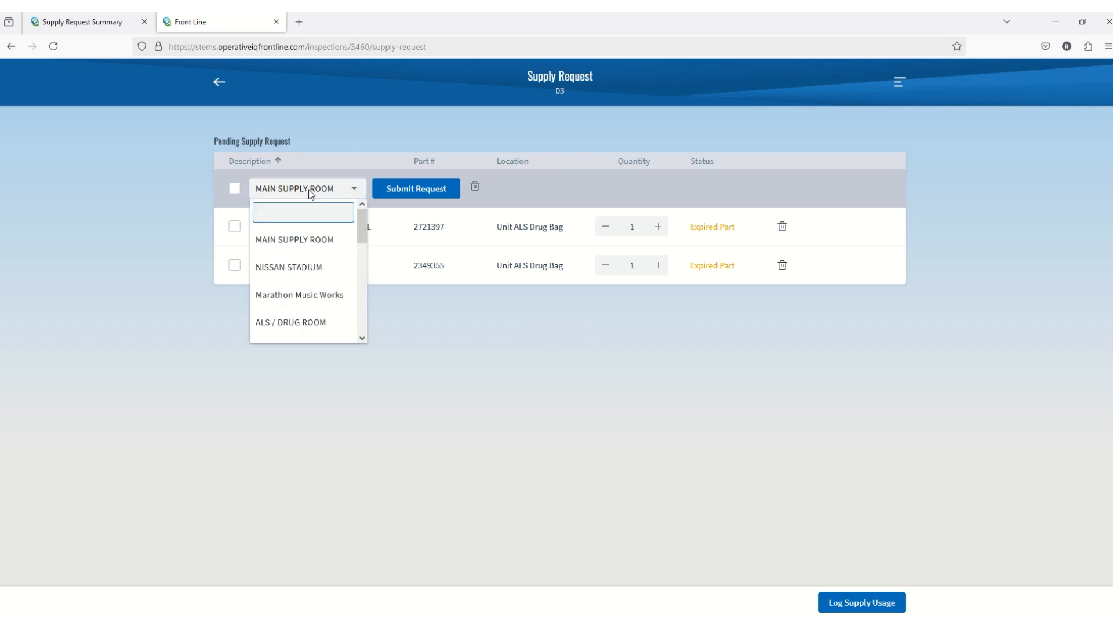
{"action": "left_click", "coordinate": [297, 322]}
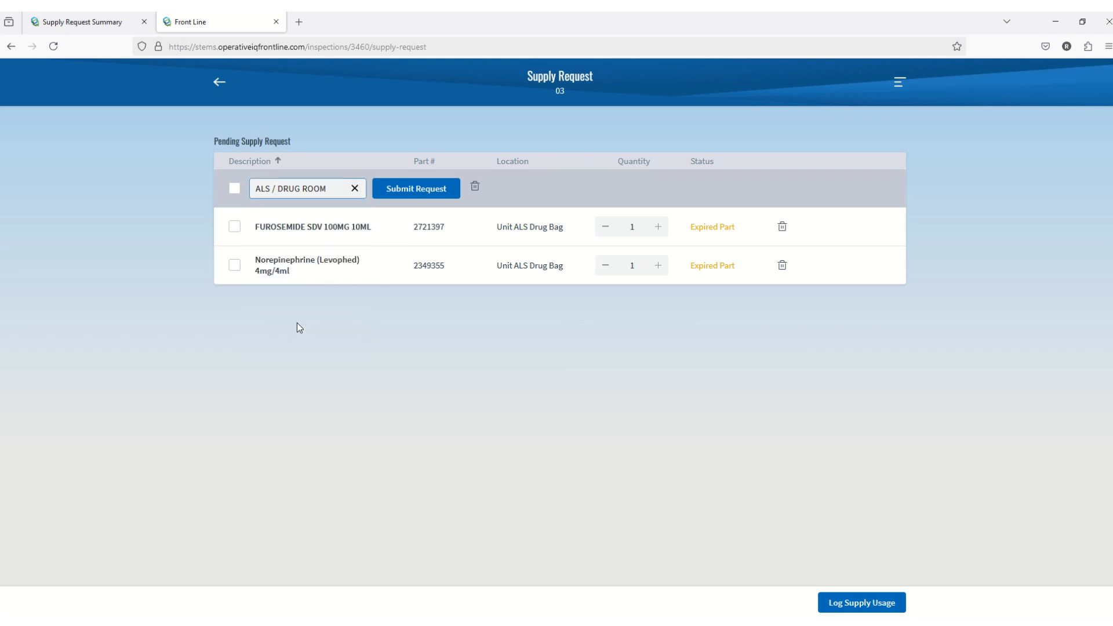
{"action": "left_click", "coordinate": [418, 191]}
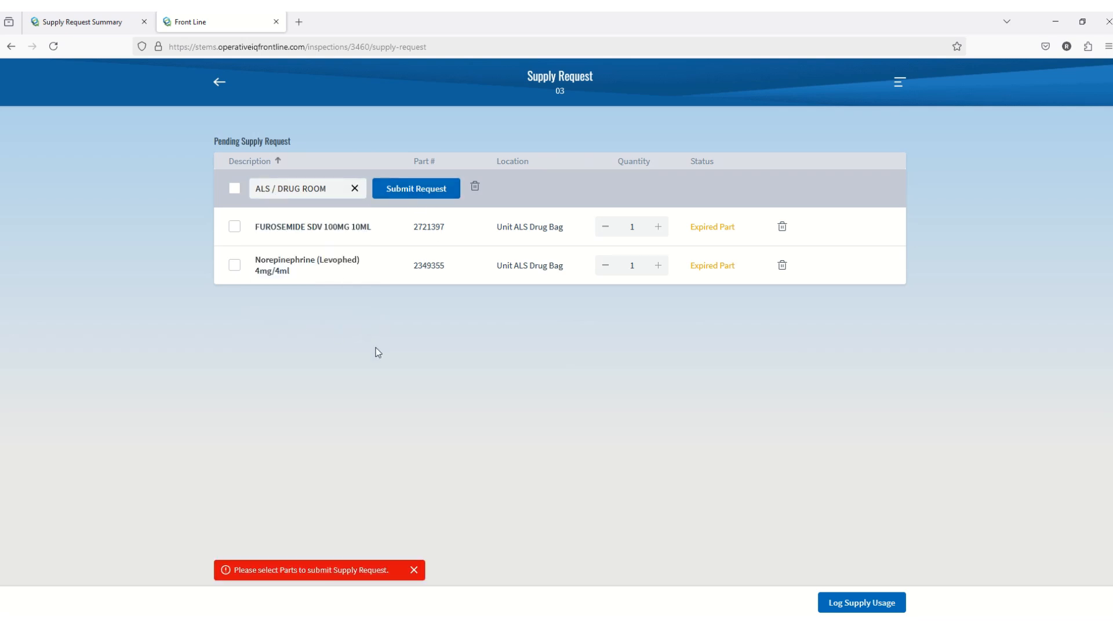
{"action": "left_click", "coordinate": [234, 188]}
{"action": "left_click", "coordinate": [417, 189]}
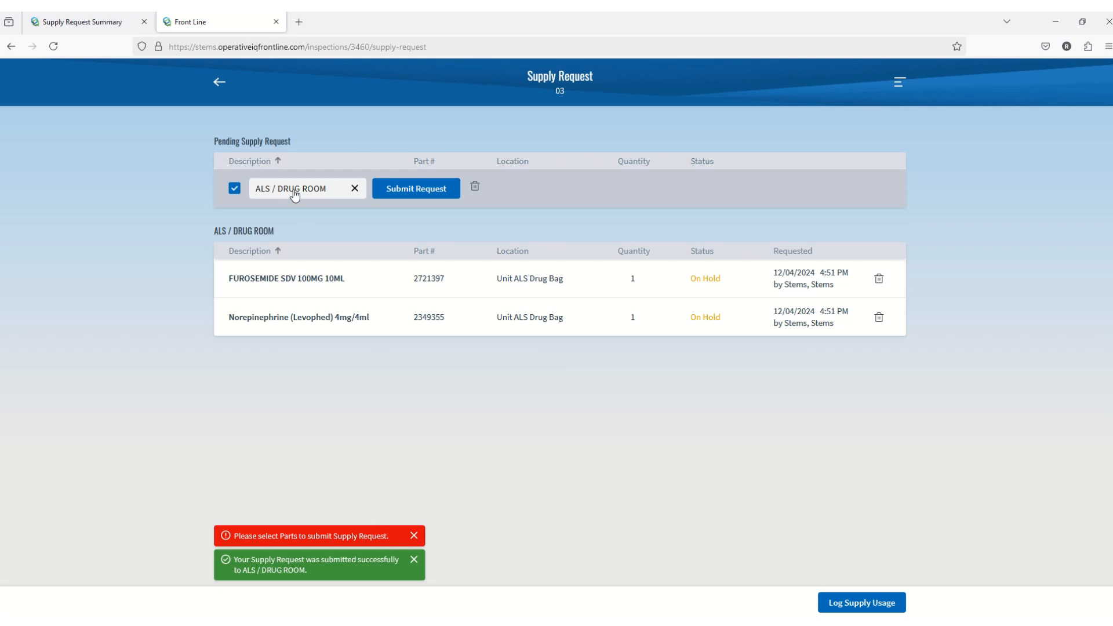
Step: Set all on-hand quantities in the Red Bag Front Right Pouch under Red Adult Response Bag to PAR and save the cabinet check
{"action": "left_click", "coordinate": [220, 85]}
{"action": "left_click", "coordinate": [367, 281]}
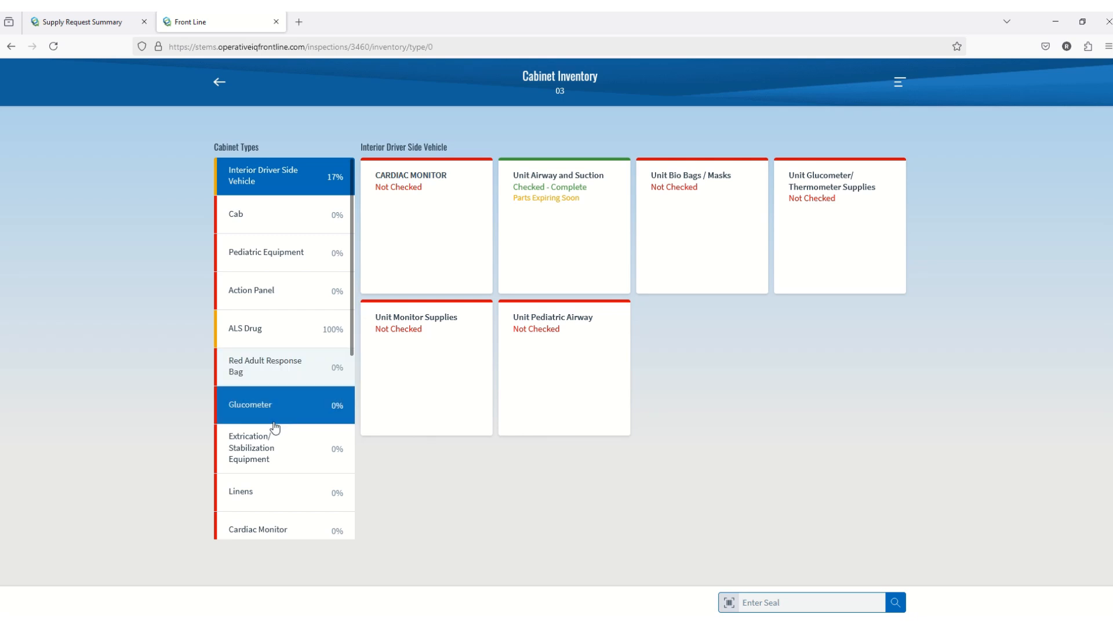
{"action": "left_click", "coordinate": [284, 369]}
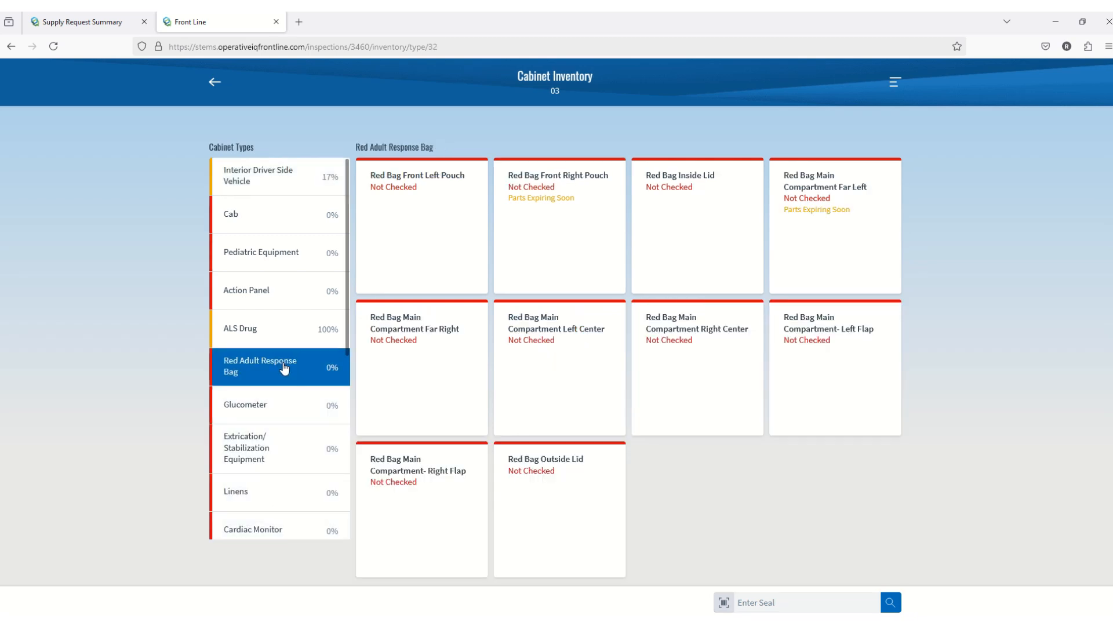
{"action": "left_click", "coordinate": [563, 239]}
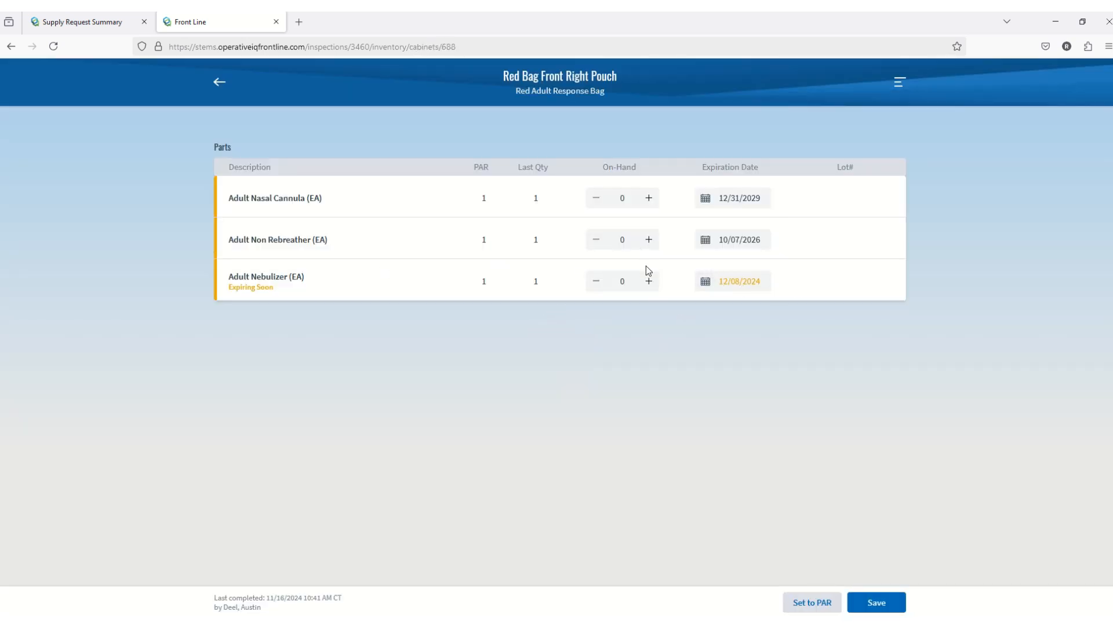
{"action": "left_click", "coordinate": [822, 606]}
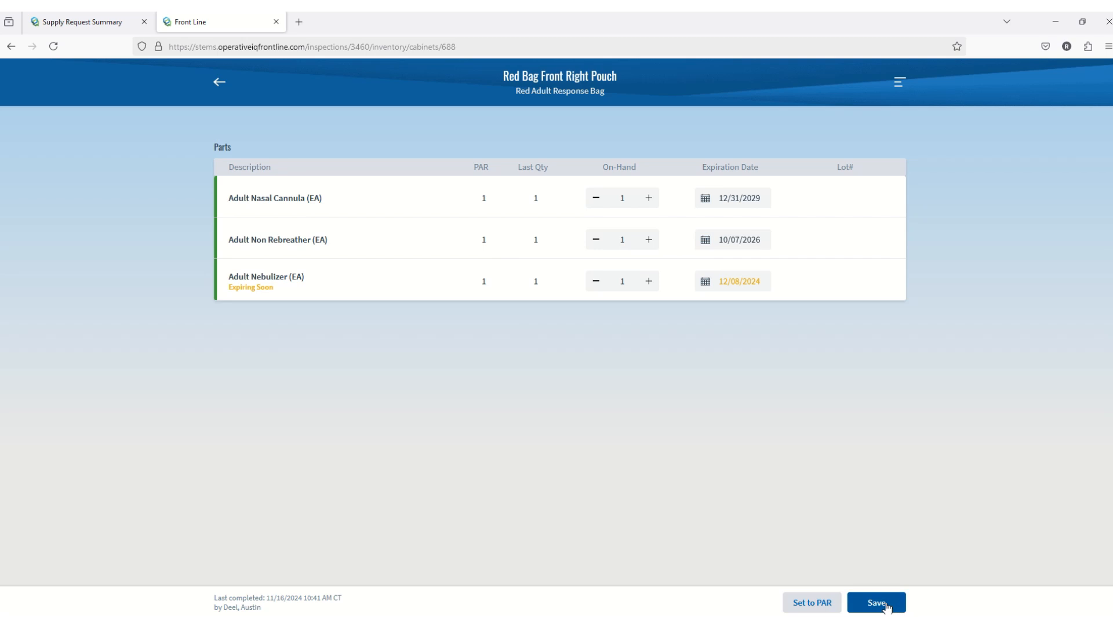
{"action": "left_click", "coordinate": [876, 603]}
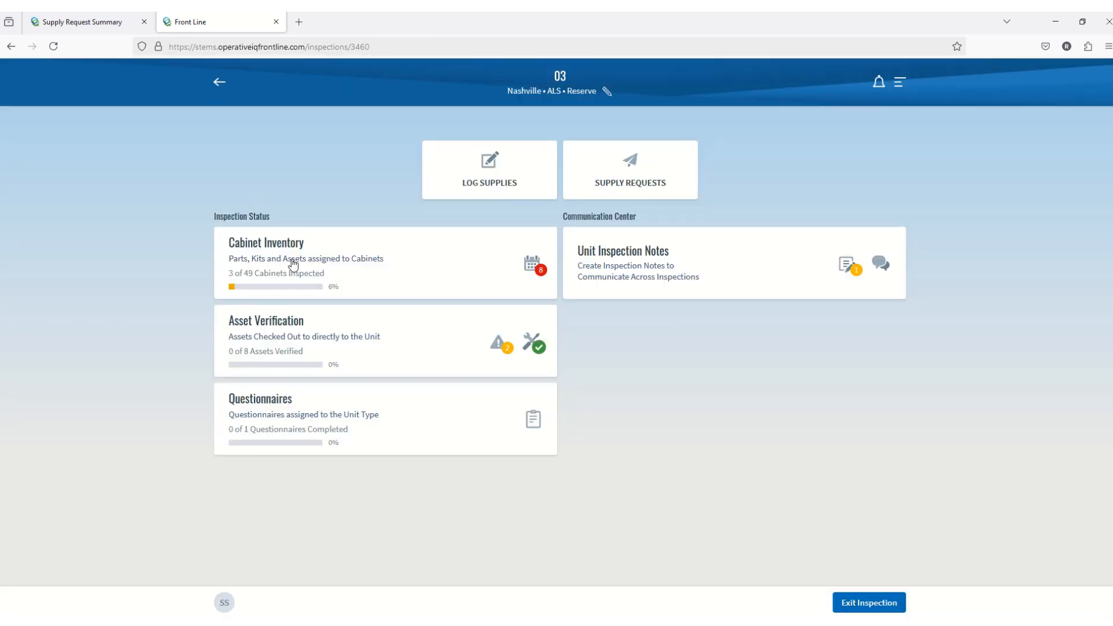
Step: Review unit 03's list of expired and soon-expiring cabinet parts and return to the inspection overview
{"action": "left_click", "coordinate": [538, 267]}
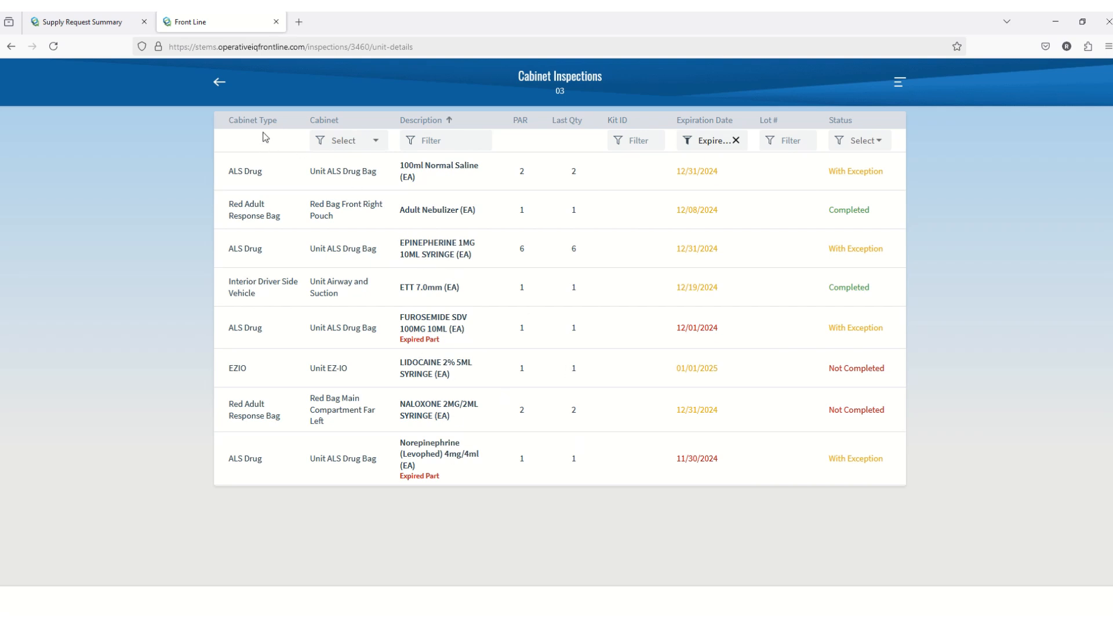
{"action": "left_click", "coordinate": [219, 82]}
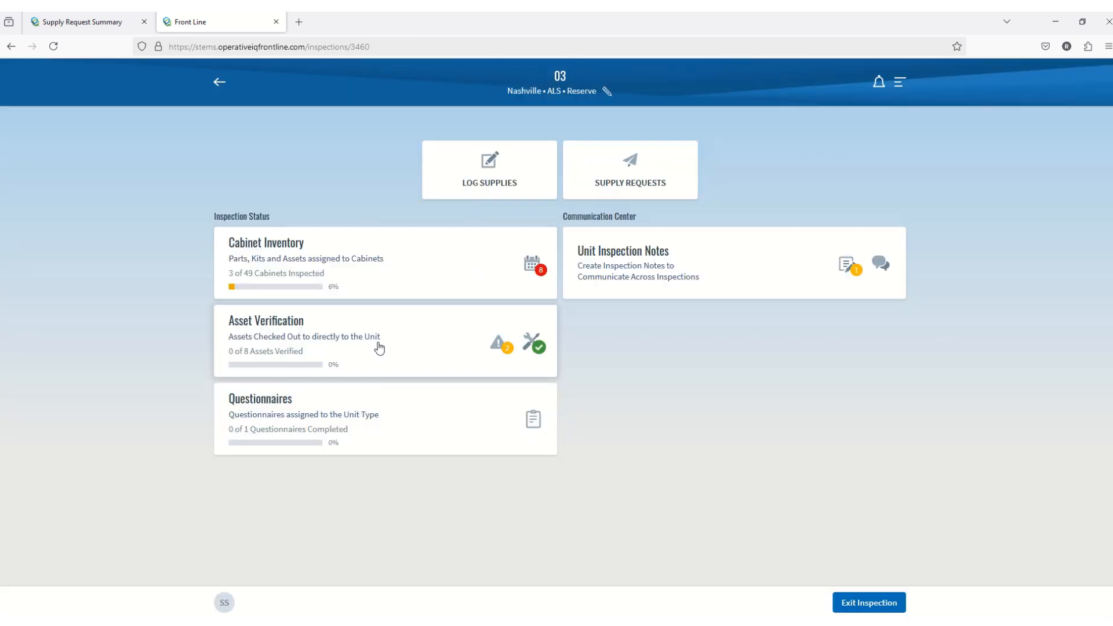
Step: Verify the Stretcher, Stair Chair, MDT 3 and Phone UNIT 3 assets in the unit's Asset Verification
{"action": "left_click", "coordinate": [378, 342]}
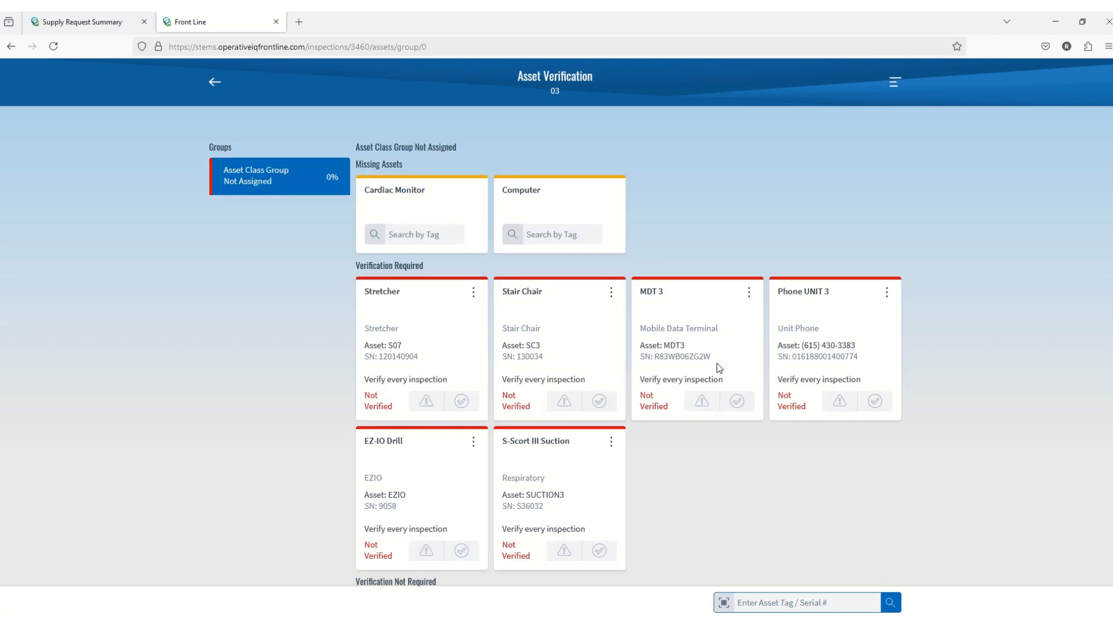
{"action": "left_click", "coordinate": [473, 293]}
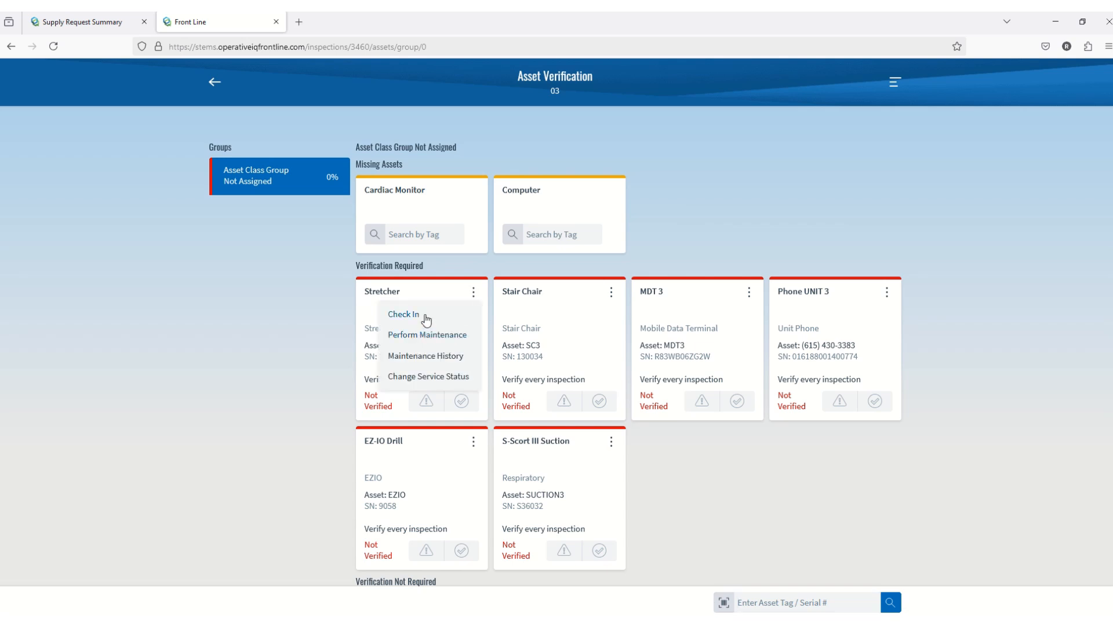
{"action": "left_click", "coordinate": [462, 409]}
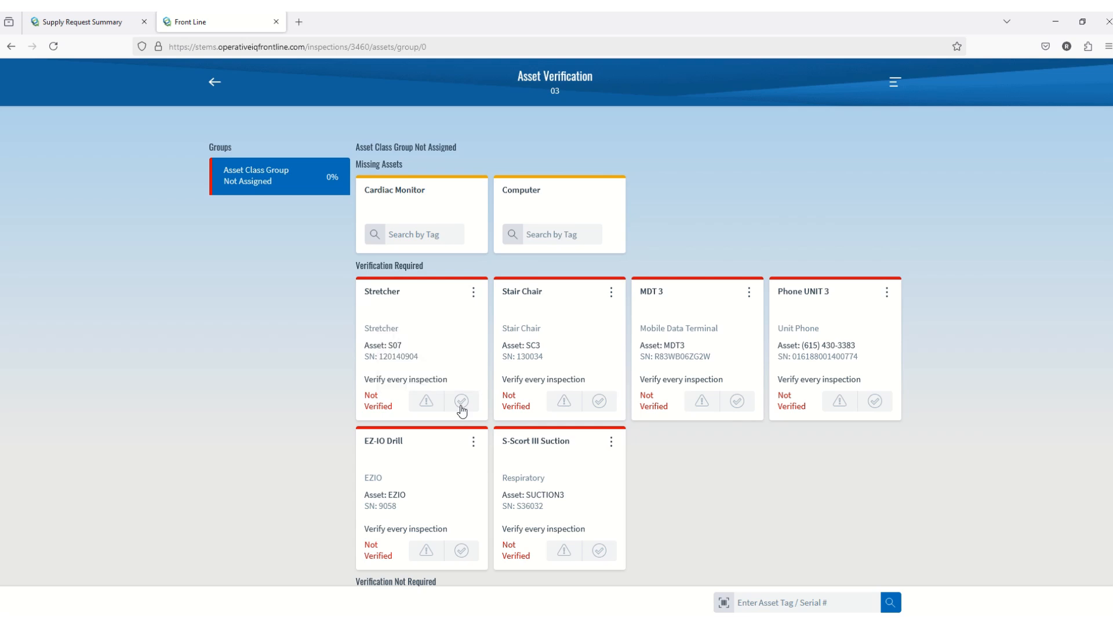
{"action": "left_click", "coordinate": [462, 408]}
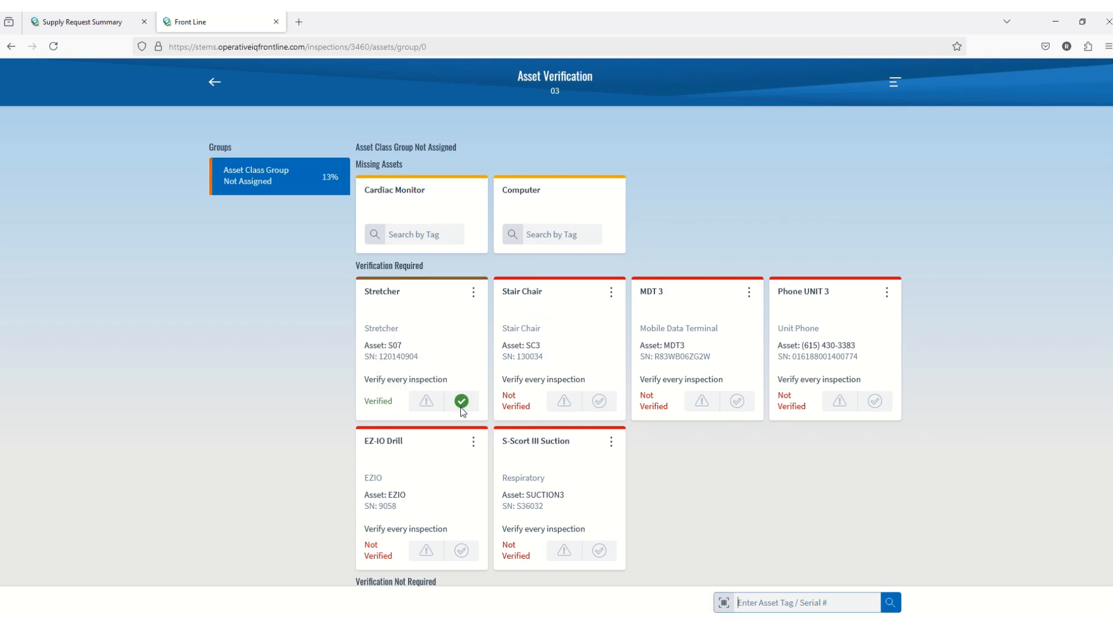
{"action": "left_click", "coordinate": [599, 406]}
{"action": "left_click", "coordinate": [738, 405]}
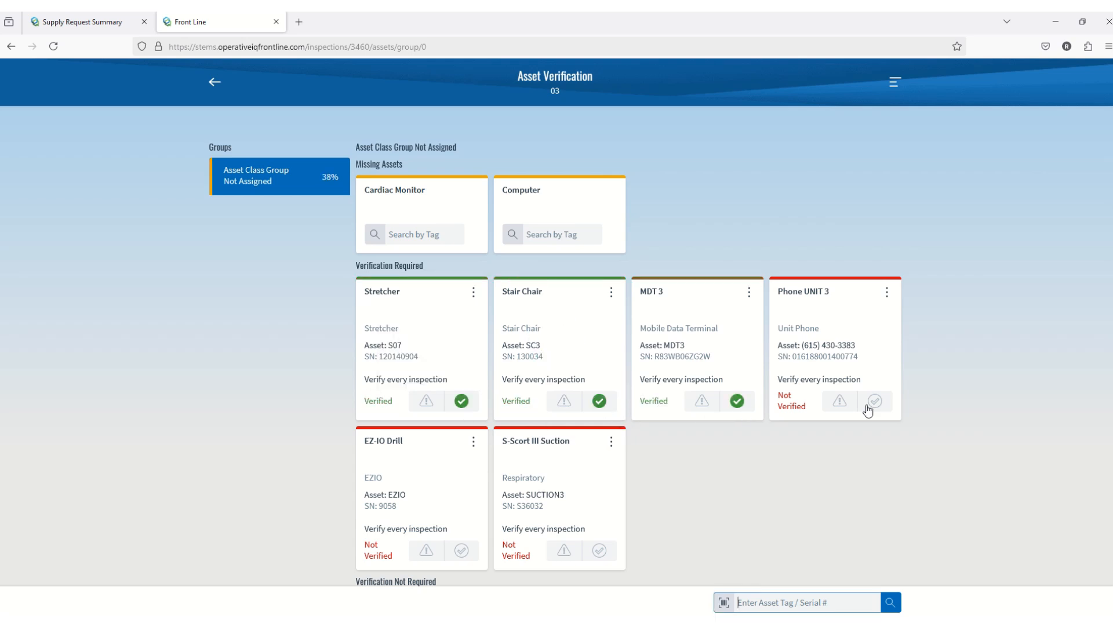
{"action": "left_click", "coordinate": [876, 406]}
{"action": "scroll", "coordinate": [726, 460], "scroll_direction": "down", "scroll_amount": 3}
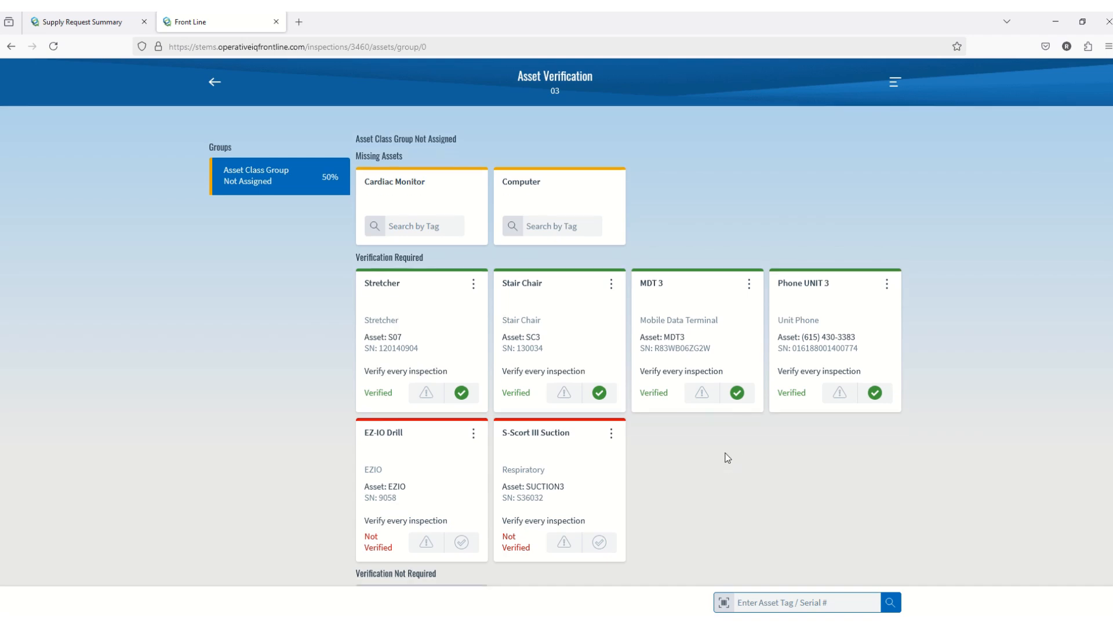
{"action": "scroll", "coordinate": [726, 460], "scroll_direction": "up", "scroll_amount": 3}
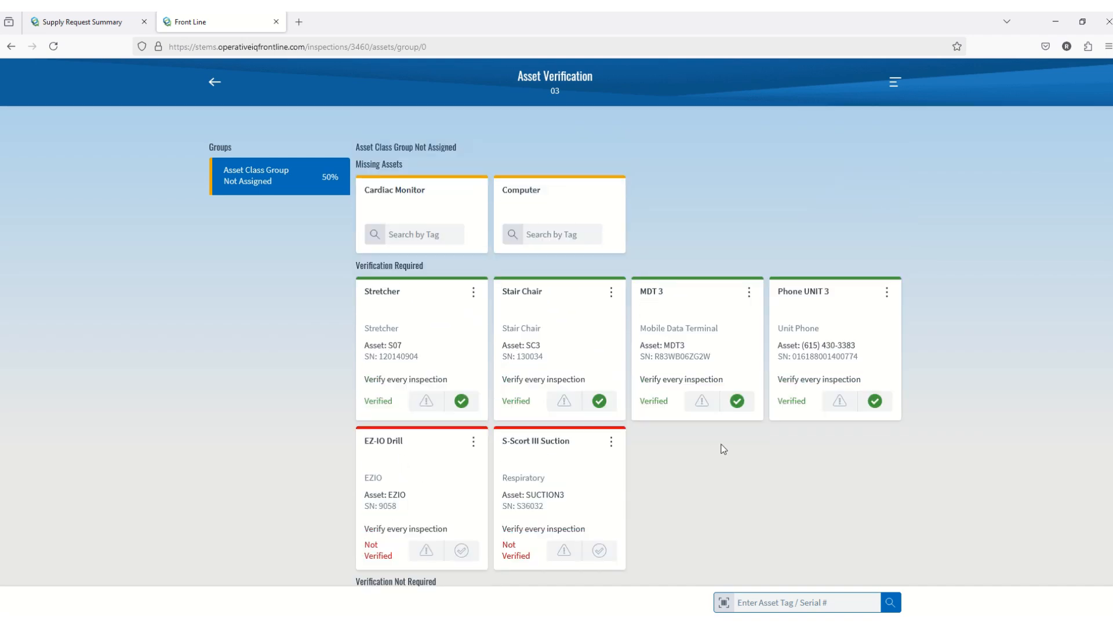
Step: Look at the Stair Chair's available asset actions and the missing Computer's tag search, and return to the inspection overview
{"action": "left_click", "coordinate": [612, 293]}
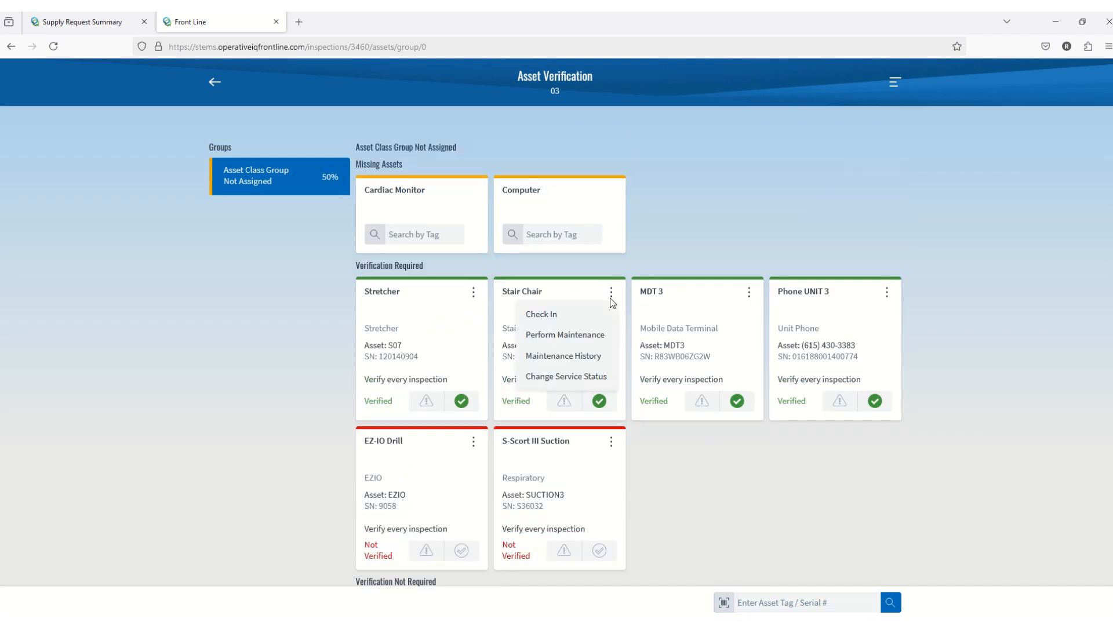
{"action": "left_click", "coordinate": [556, 229]}
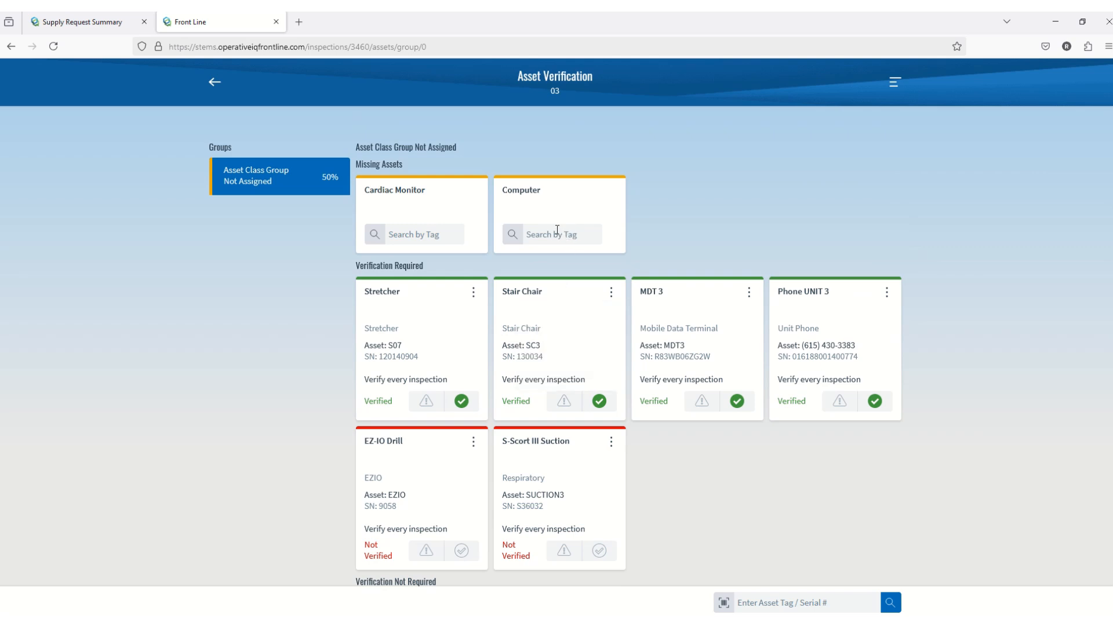
{"action": "left_click", "coordinate": [550, 237]}
{"action": "left_click", "coordinate": [215, 85]}
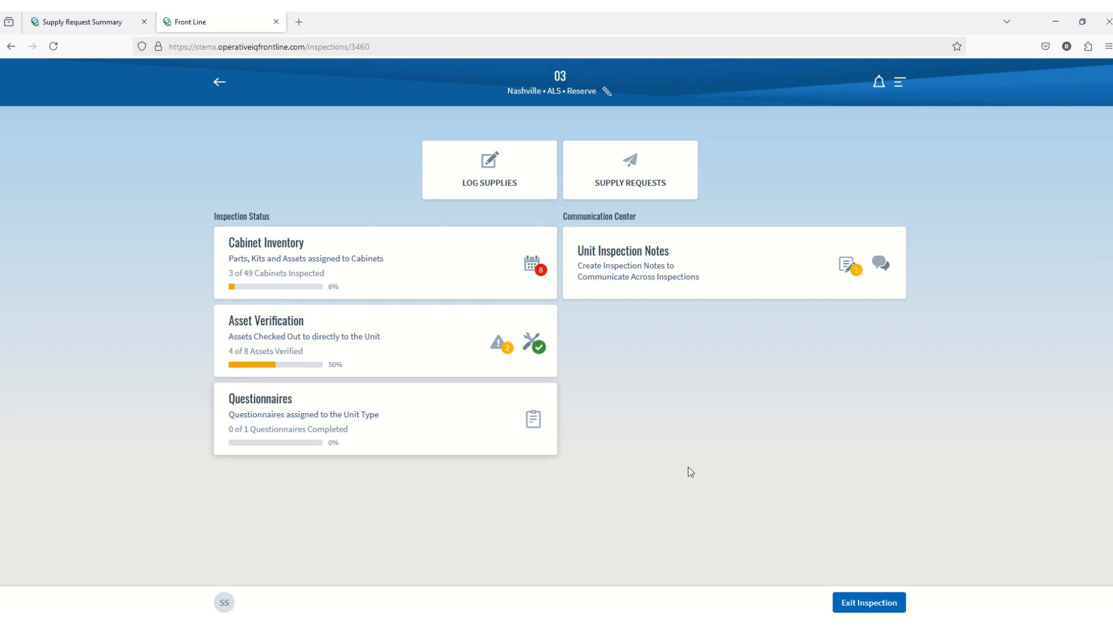
Step: Start a supply usage log for call number 12345 and open the list of supplies to add
{"action": "left_click", "coordinate": [491, 174]}
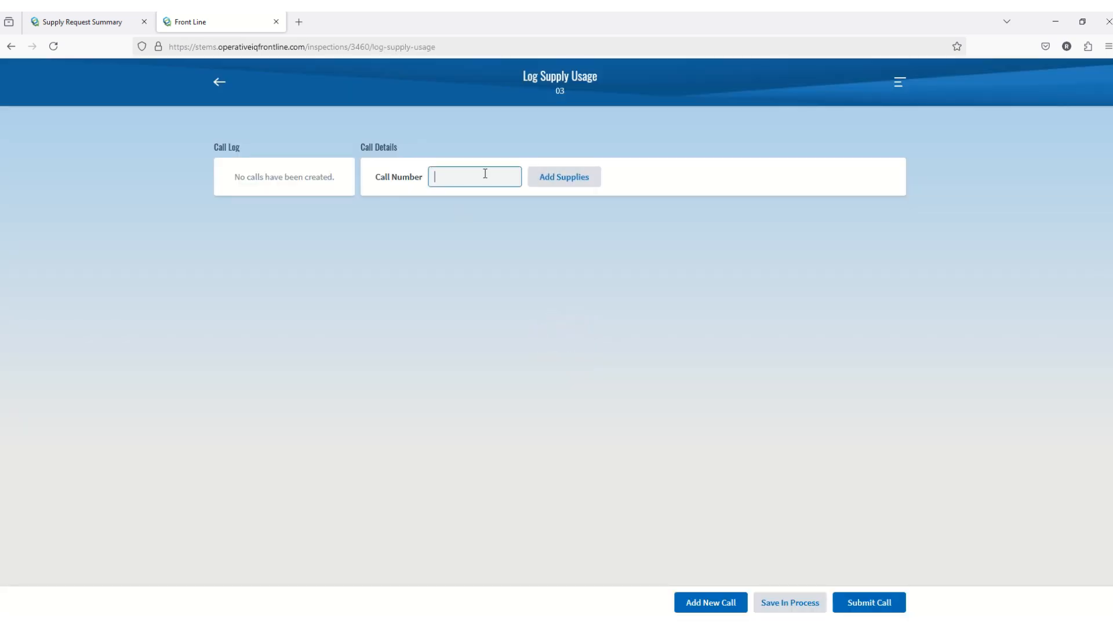
{"action": "type", "text": "12345"}
{"action": "left_click", "coordinate": [566, 175]}
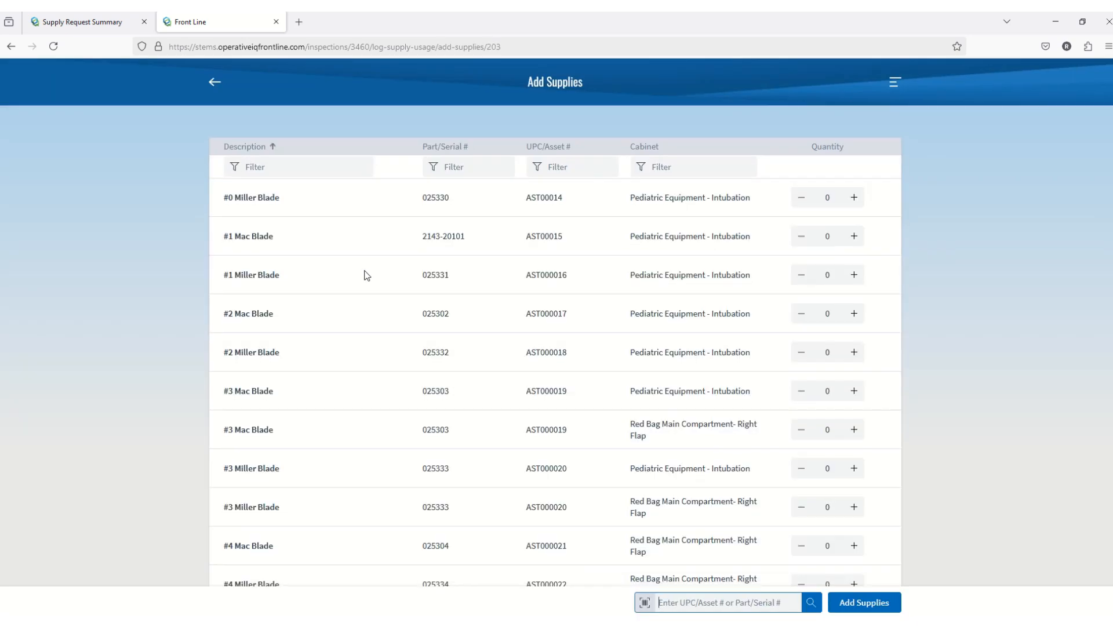
Step: Filter descriptions by "adult nas", add 1 Adult Nasal Cannula from the Red Bag Front Right Pouch to the call, and submit the call
{"action": "scroll", "coordinate": [365, 276], "scroll_direction": "down", "scroll_amount": 15}
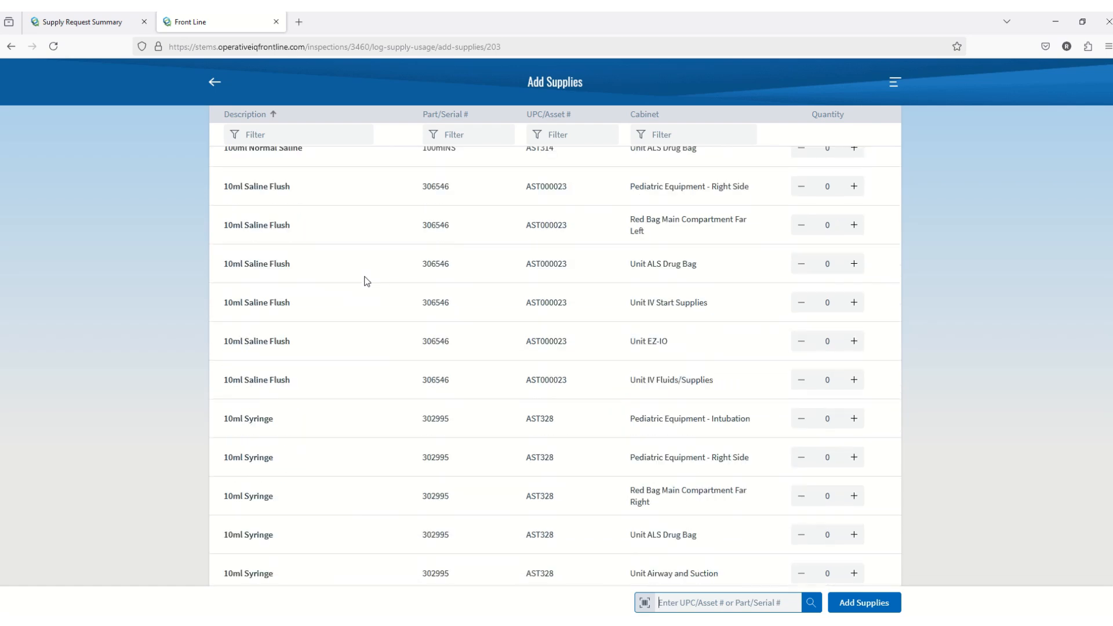
{"action": "scroll", "coordinate": [360, 267], "scroll_direction": "up", "scroll_amount": 15}
{"action": "left_click", "coordinate": [292, 137]}
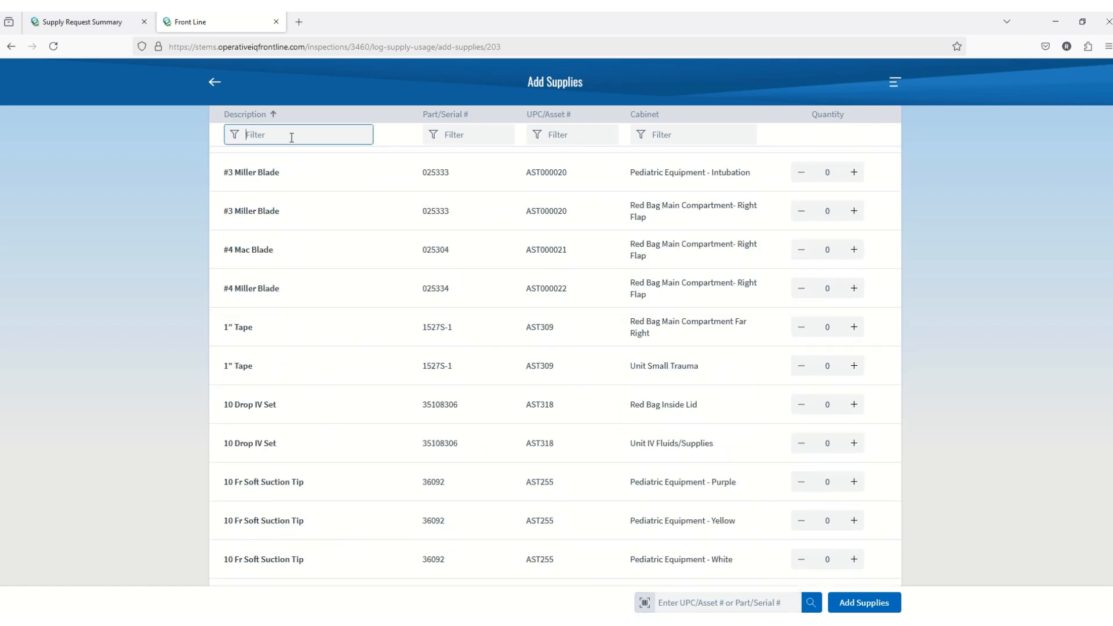
{"action": "type", "text": "adult nas"}
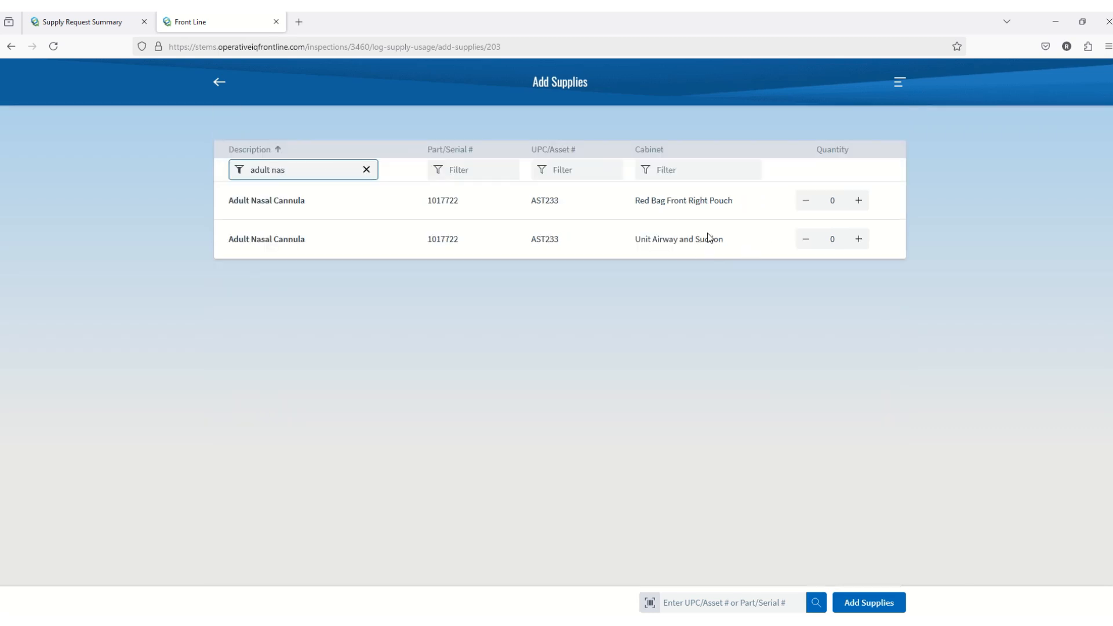
{"action": "left_click", "coordinate": [858, 200]}
{"action": "left_click", "coordinate": [863, 603]}
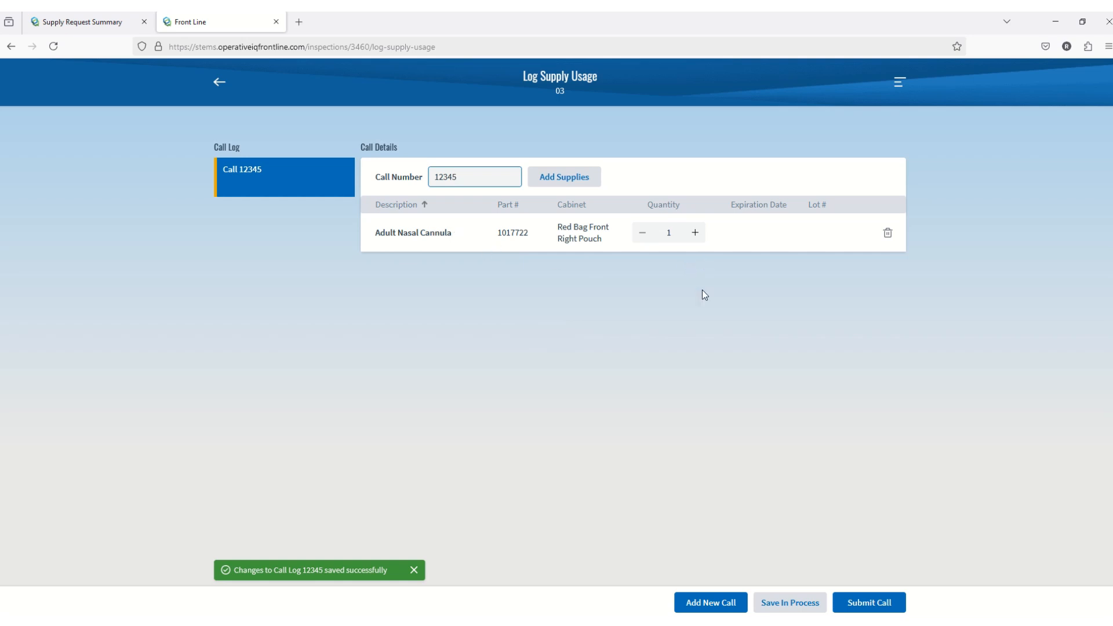
{"action": "left_click", "coordinate": [864, 602]}
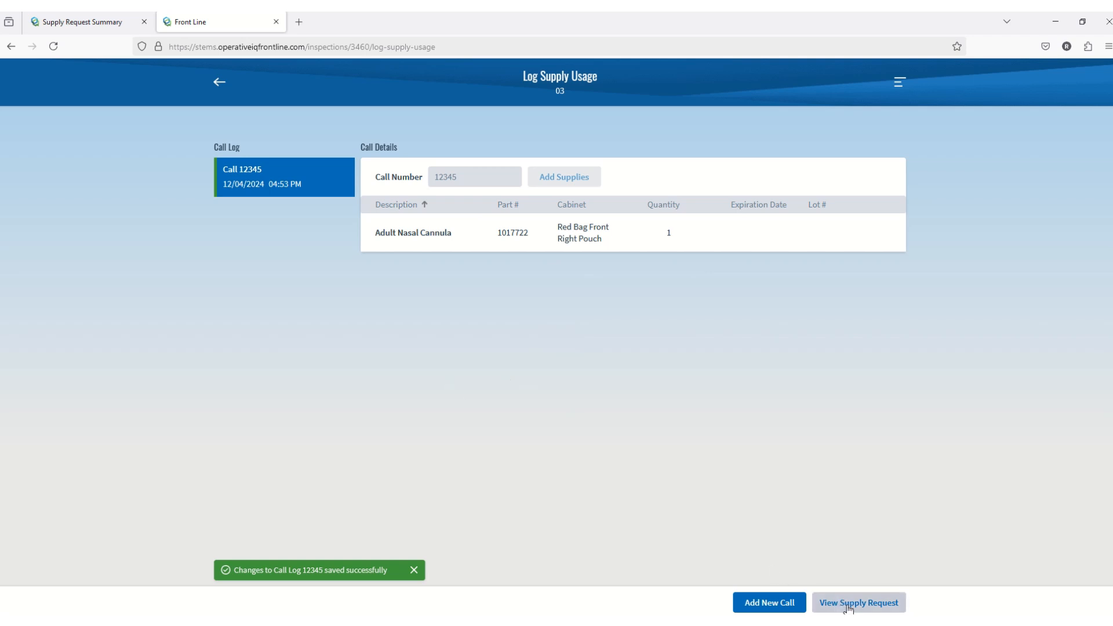
Step: Submit the pending supply request for the Adult Nasal Cannula to the MAIN SUPPLY ROOM
{"action": "left_click", "coordinate": [218, 82]}
{"action": "left_click", "coordinate": [629, 173]}
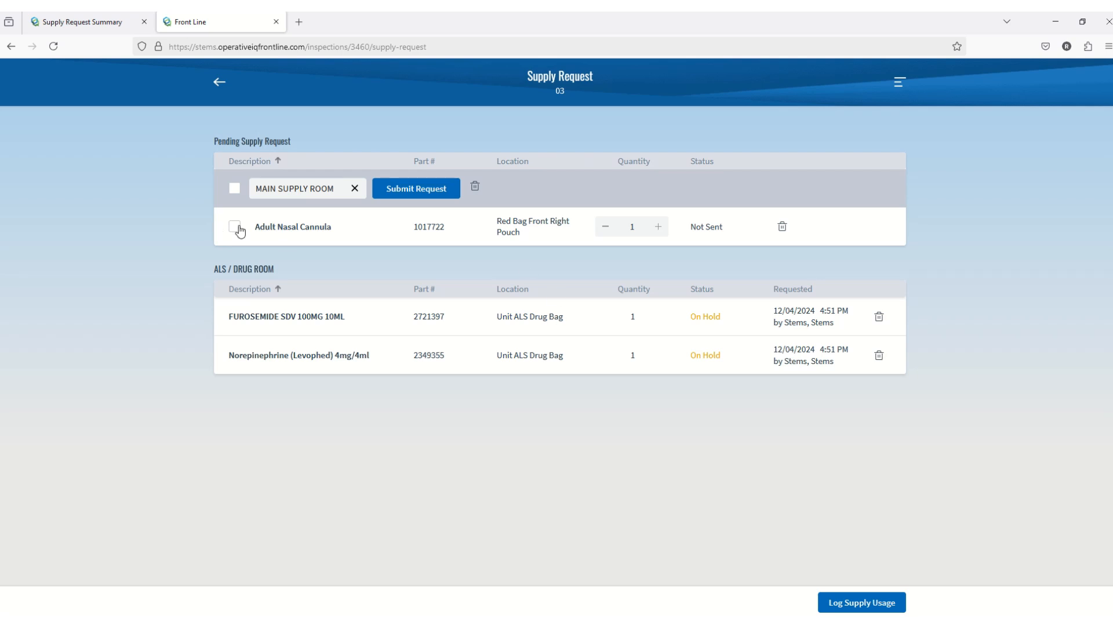
{"action": "left_click", "coordinate": [235, 227]}
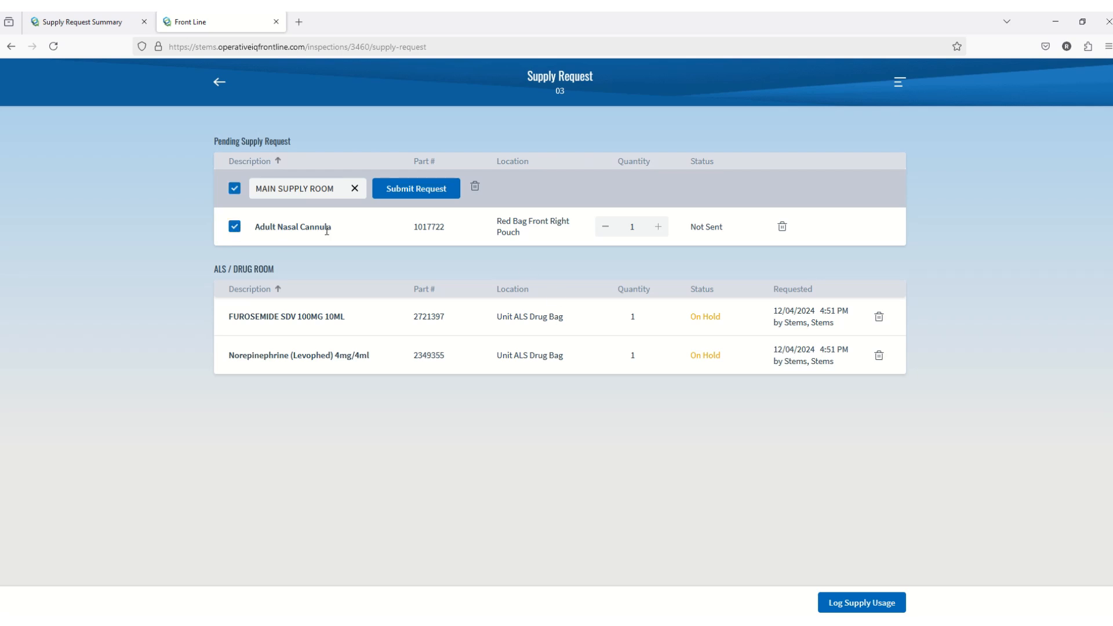
{"action": "left_click", "coordinate": [411, 190]}
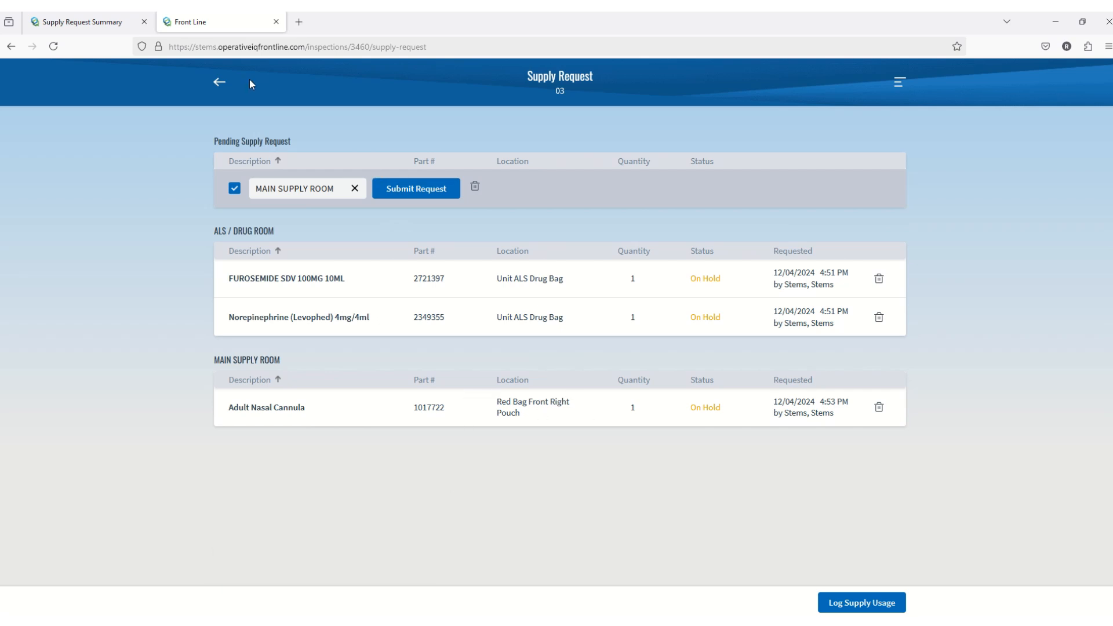
Step: Return to the inspection overview and look over the available page actions, kits and activity logs
{"action": "left_click", "coordinate": [218, 85]}
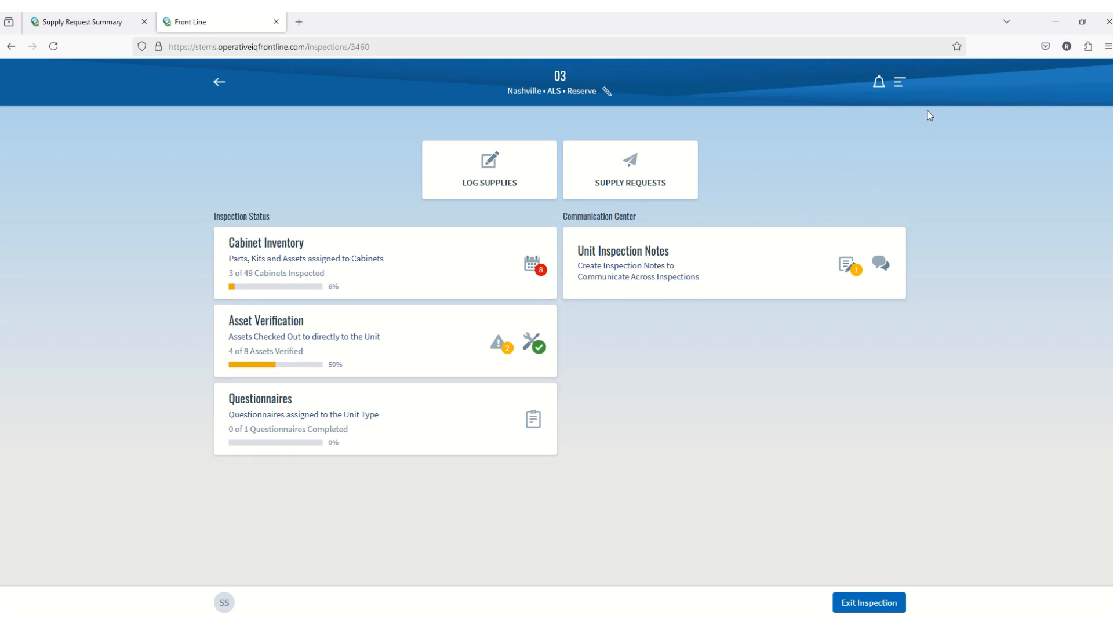
{"action": "left_click", "coordinate": [900, 82]}
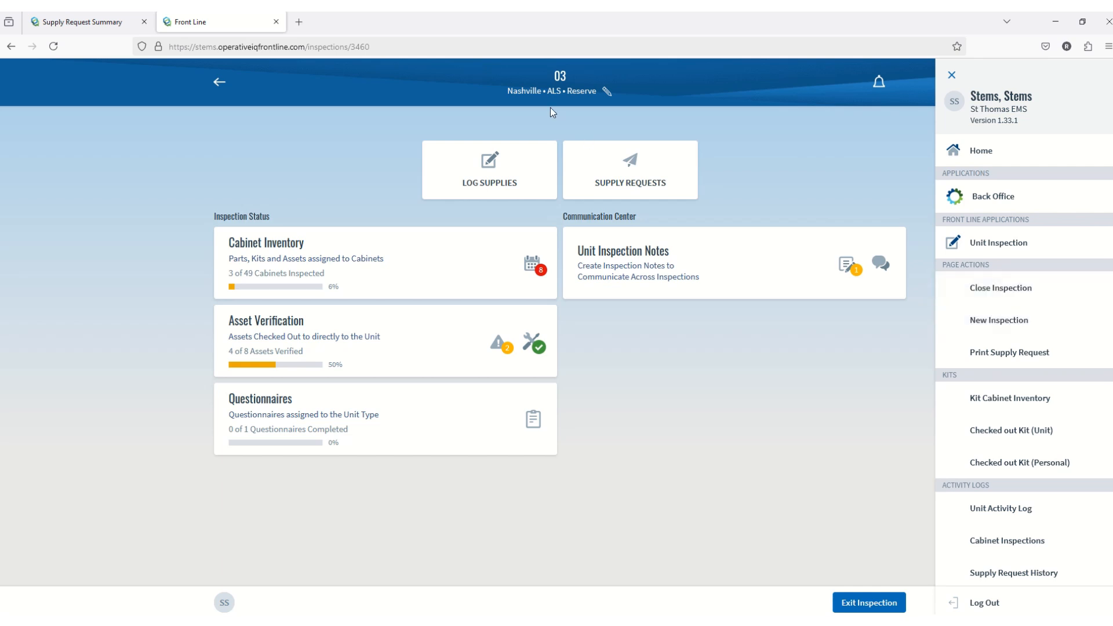
{"action": "left_click", "coordinate": [605, 90]}
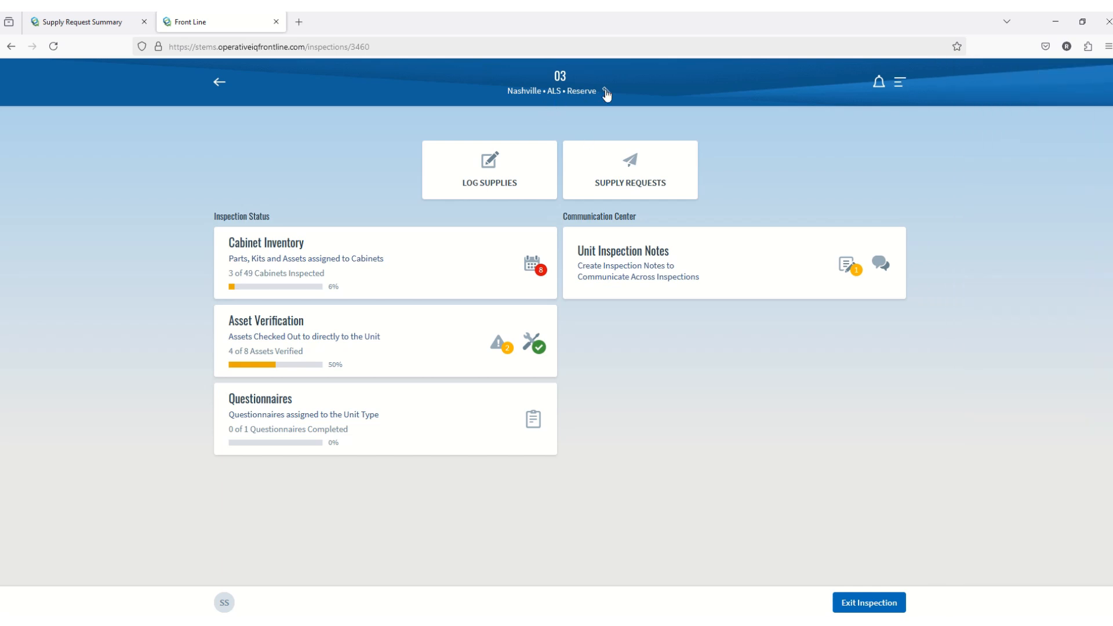
Step: Change unit 03's service status to Out of Service and save the unit details
{"action": "left_click", "coordinate": [605, 90]}
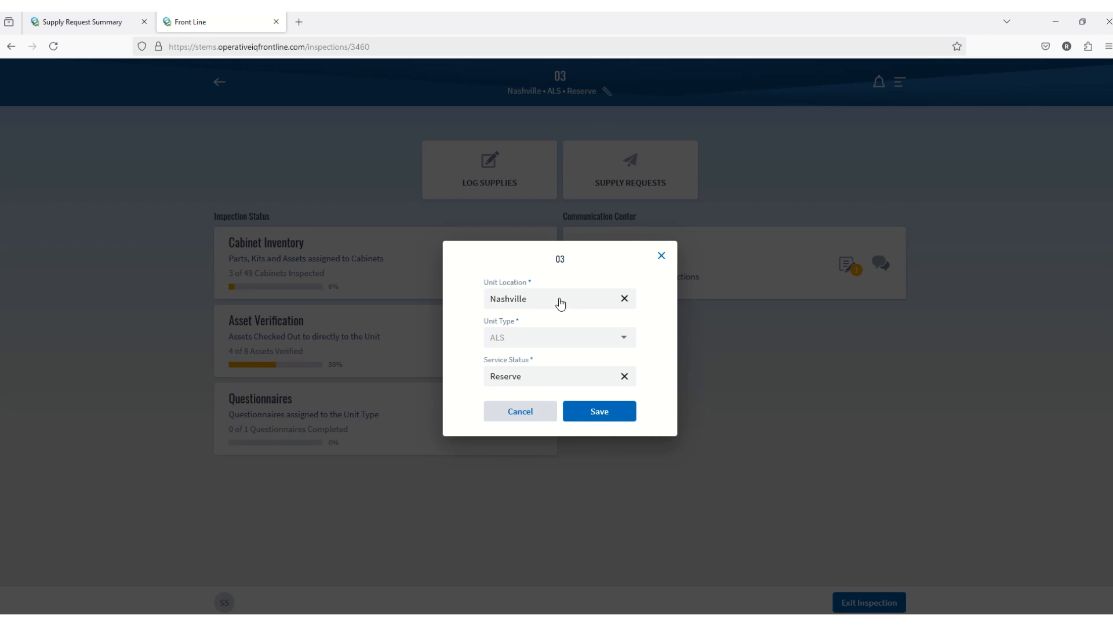
{"action": "left_click", "coordinate": [546, 376]}
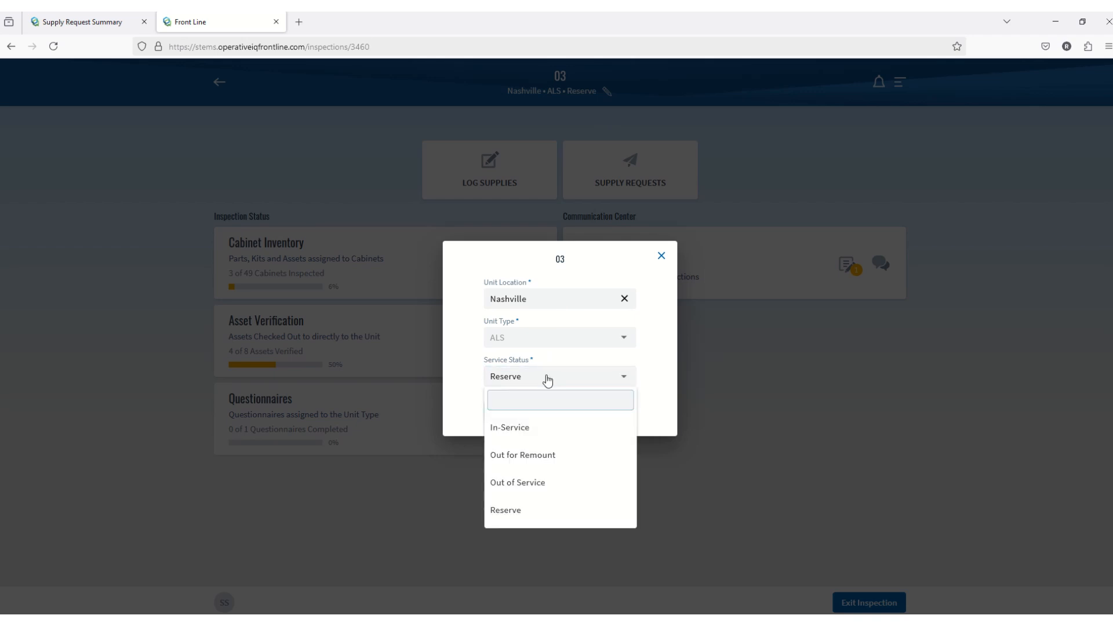
{"action": "left_click", "coordinate": [546, 376]}
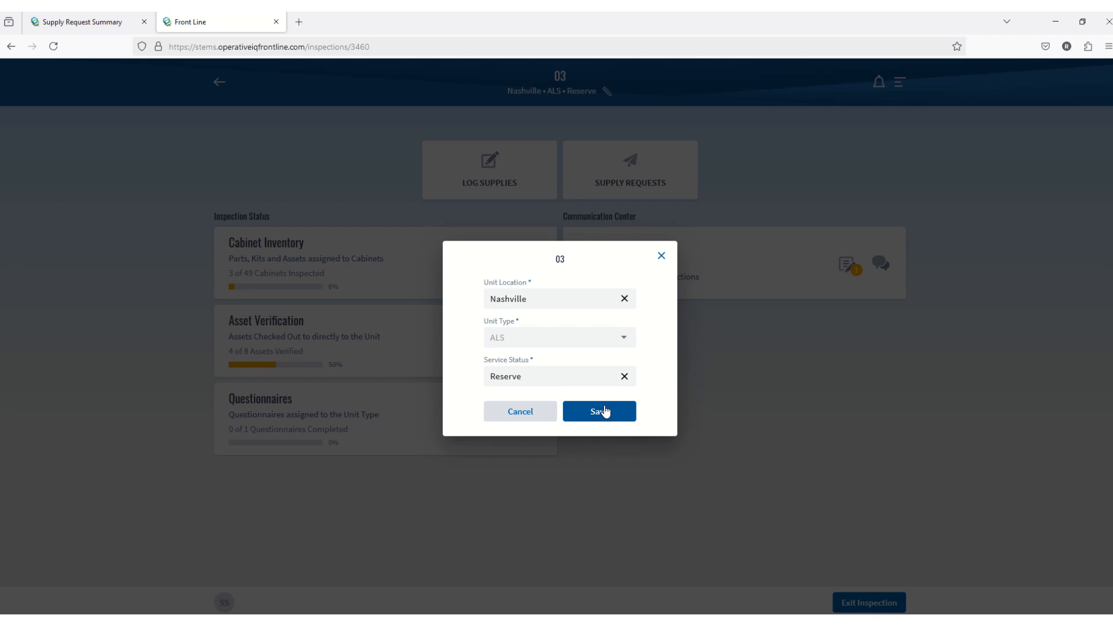
{"action": "left_click", "coordinate": [577, 381]}
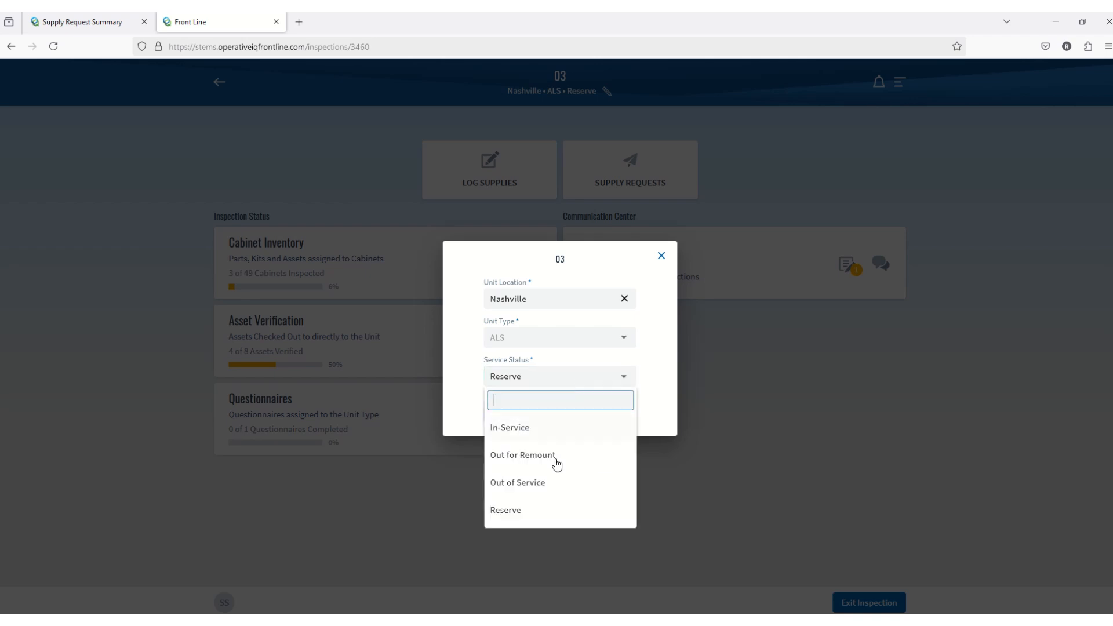
{"action": "left_click", "coordinate": [546, 487]}
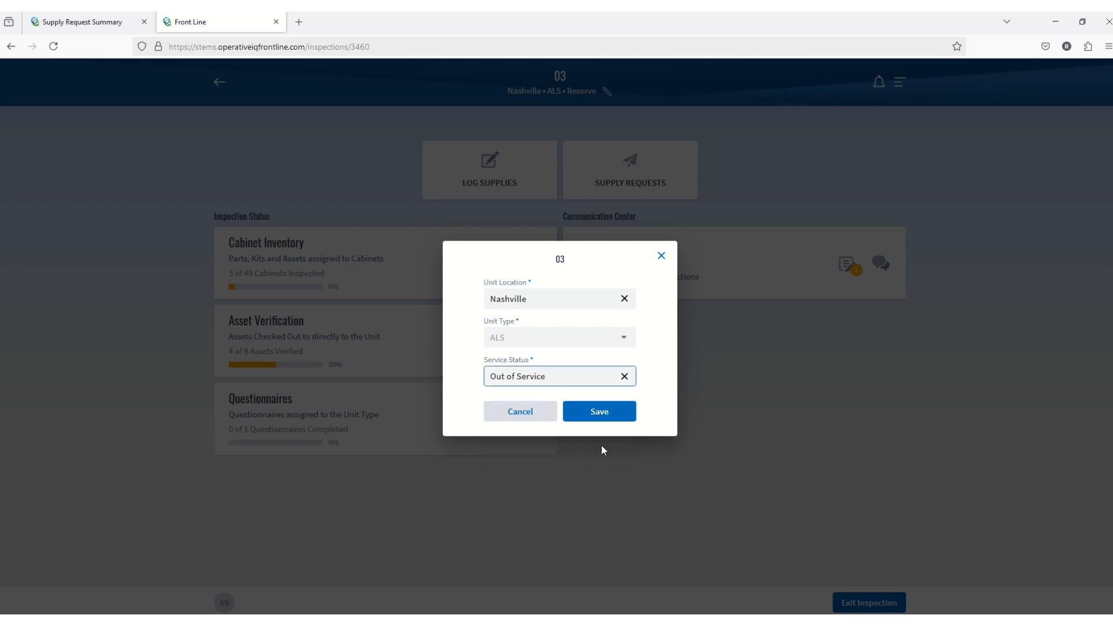
{"action": "left_click", "coordinate": [600, 413]}
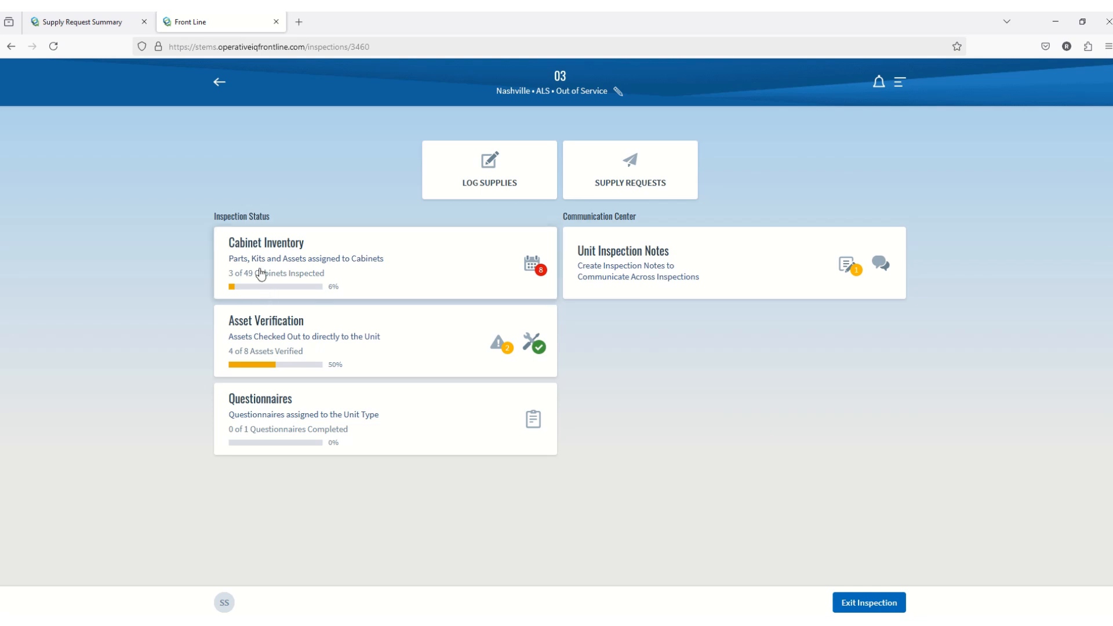
Step: Look through the parts list of the Unit Cab cabinet in the cabinet inventory and return to the Cab cabinet type
{"action": "left_click", "coordinate": [357, 272]}
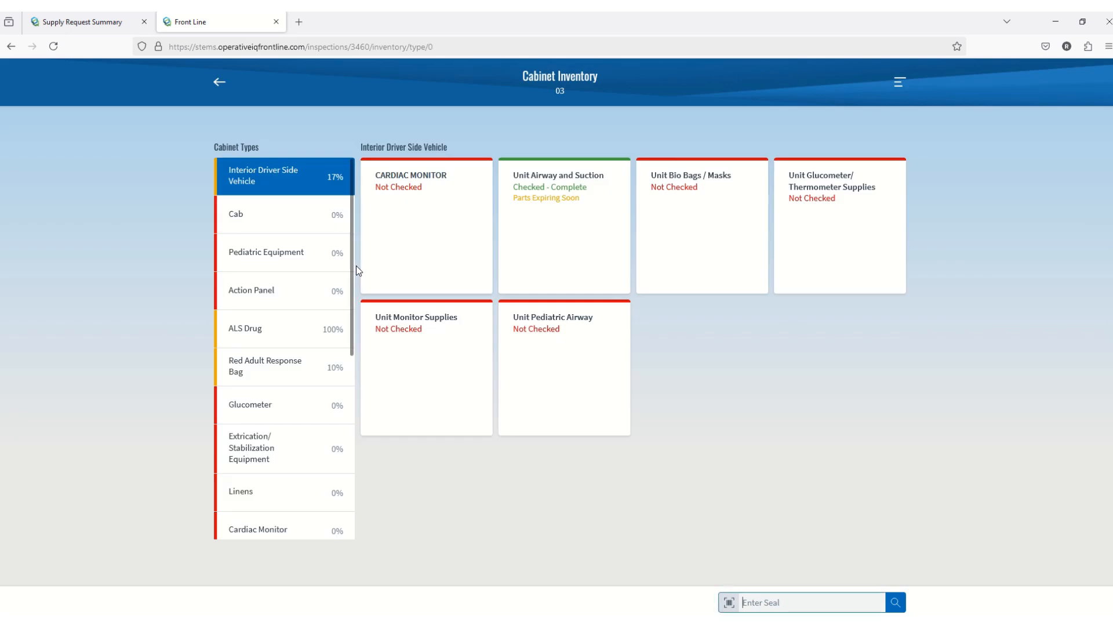
{"action": "left_click", "coordinate": [280, 222]}
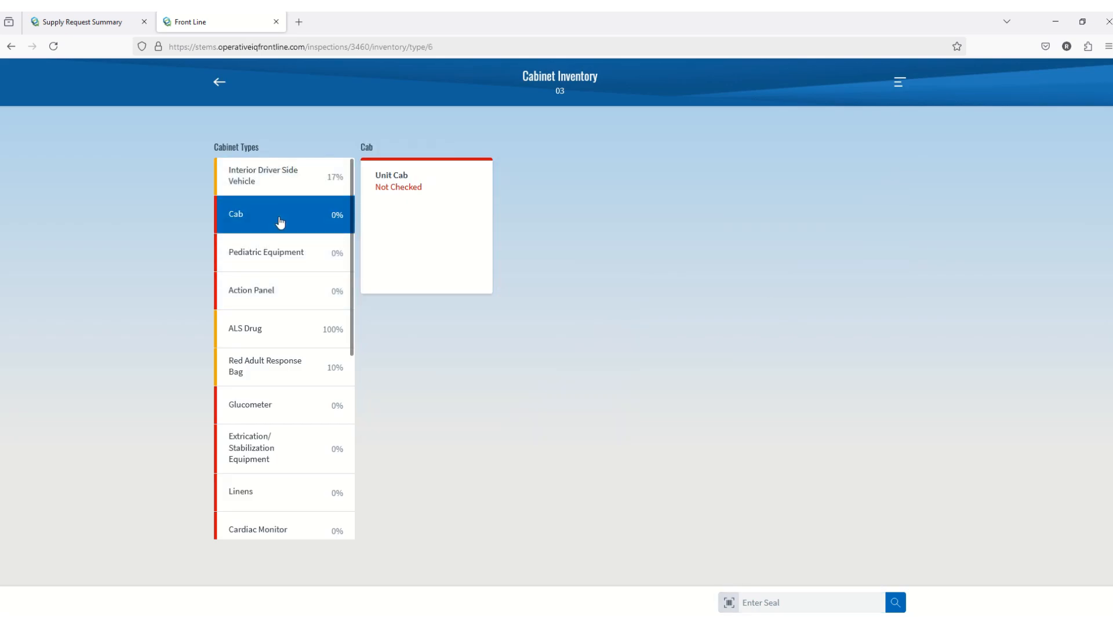
{"action": "left_click", "coordinate": [393, 227]}
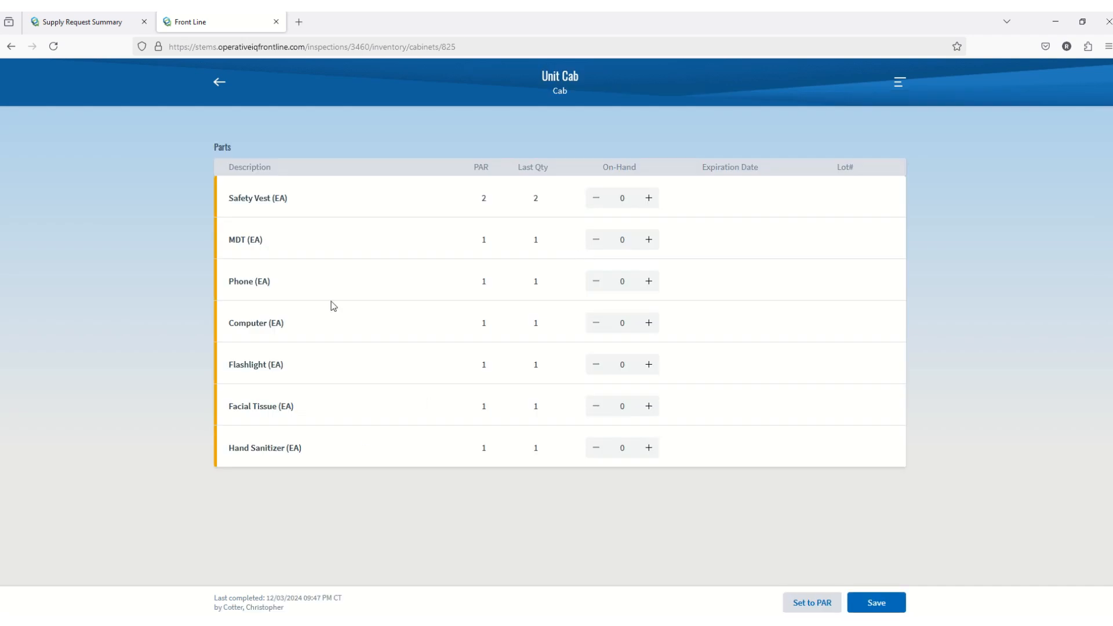
{"action": "left_click", "coordinate": [218, 84]}
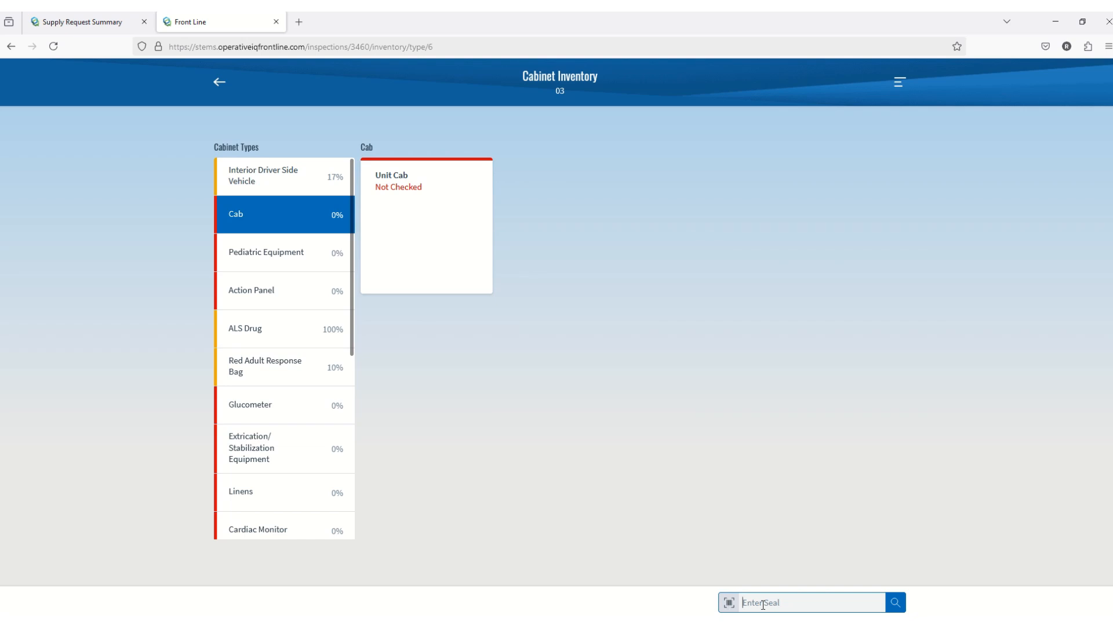
{"action": "left_click", "coordinate": [427, 263]}
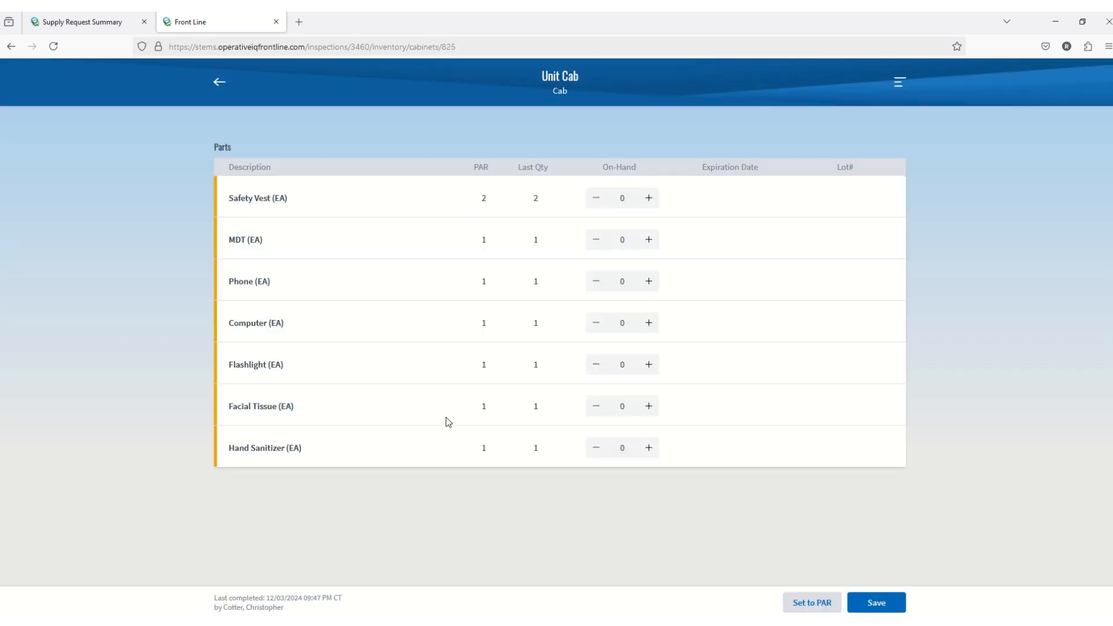
{"action": "left_click", "coordinate": [219, 82]}
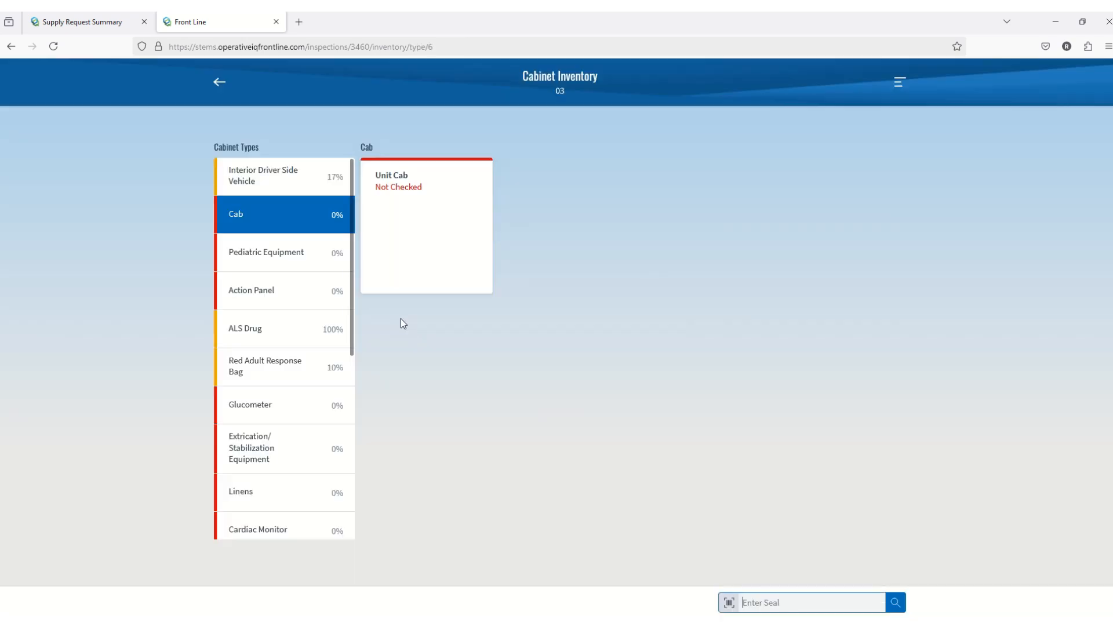
Step: Examine the Unit Cervical Collar parts under Extrication/Stabilization Equipment and return to that cabinet type
{"action": "left_click", "coordinate": [297, 454]}
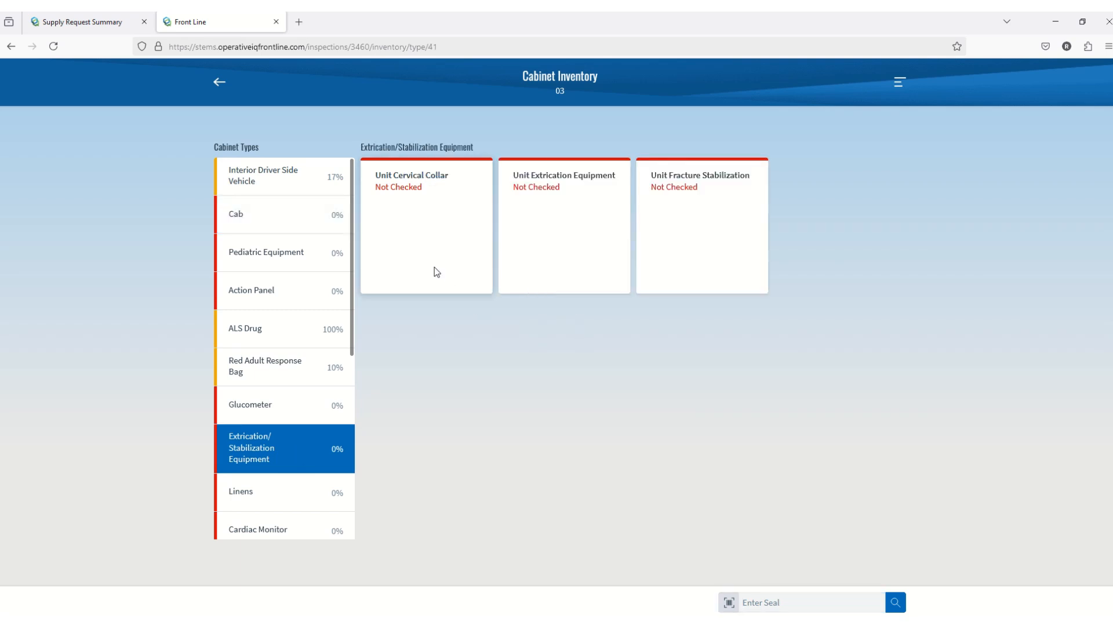
{"action": "left_click", "coordinate": [488, 288]}
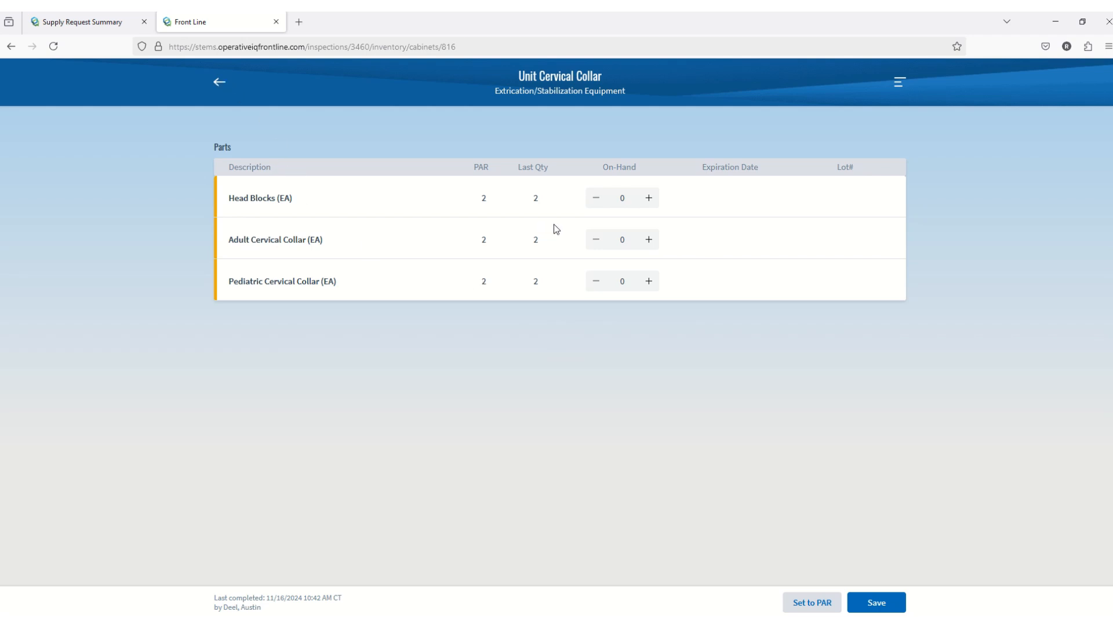
{"action": "left_click", "coordinate": [214, 82]}
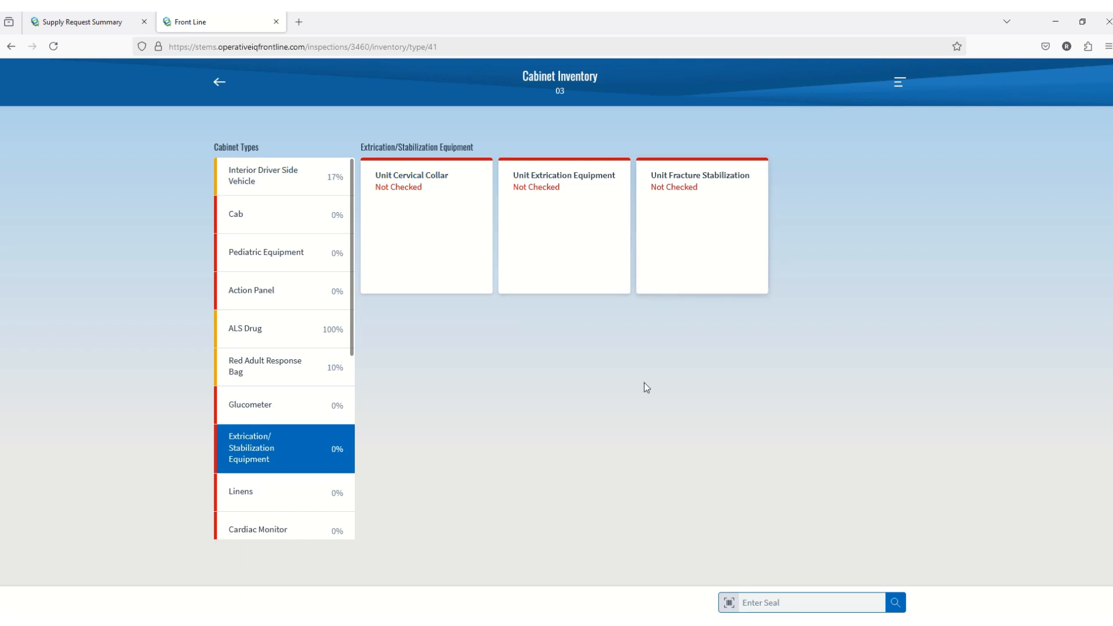